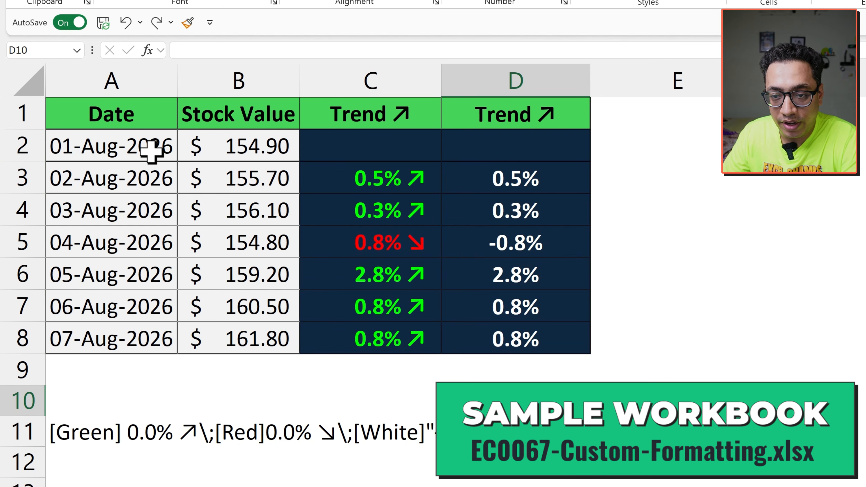
- Examine the dates, the stock values and the colored arrow percentages in the Trend column C
left_click_drag(151, 145, 151, 307)
left_click(232, 184)
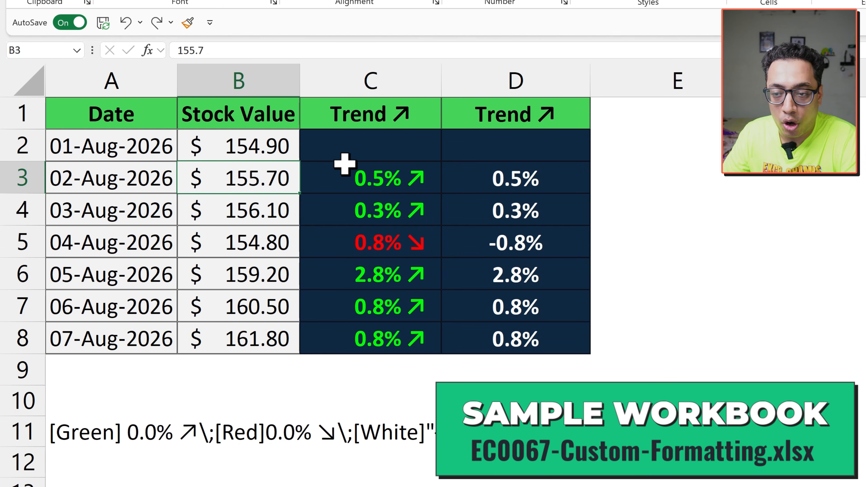
left_click_drag(365, 143, 359, 340)
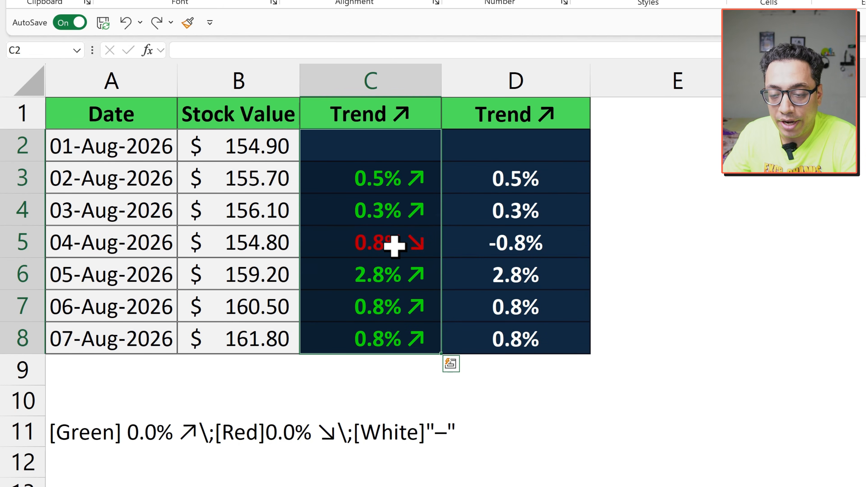
left_click(404, 183)
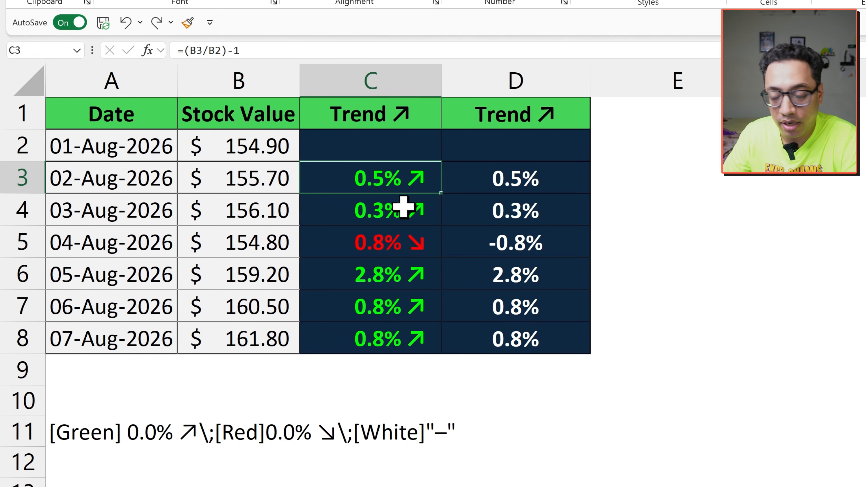
left_click(406, 243)
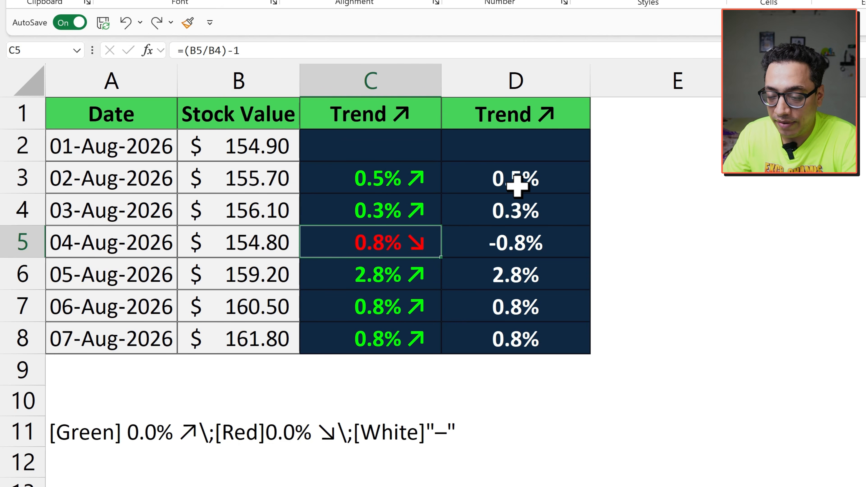
- Copy the complete custom number format code from the text in cell A11
left_click(88, 440)
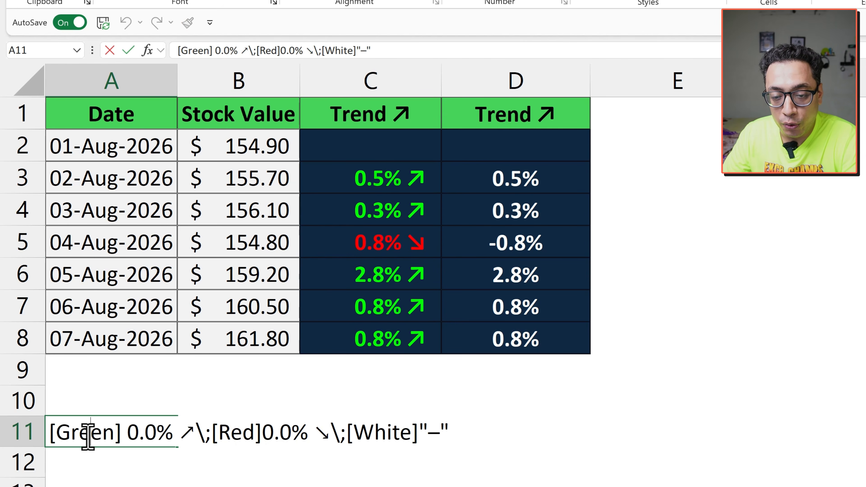
triple_click(88, 436)
key("ctrl+c")
key("Escape")
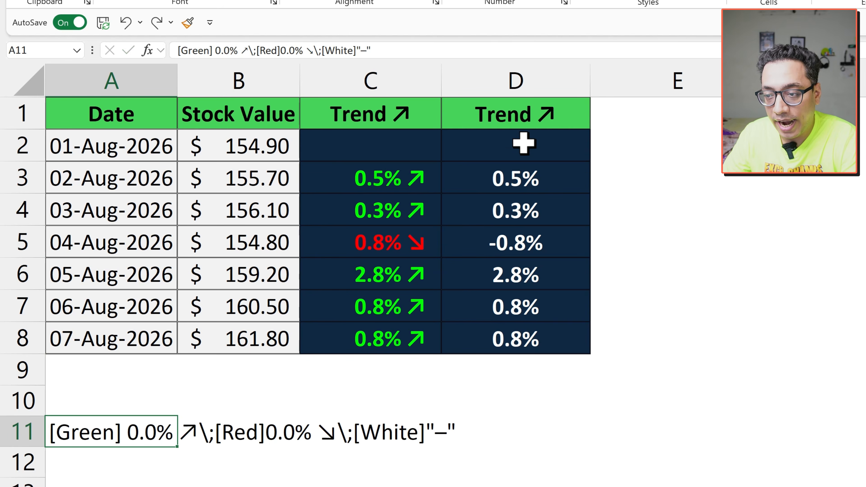
- Apply the custom number format [Green] 0.0% ↗\;[Red]0.0% ↘\;[White]"–" to the Trend cells D2:D8
left_click_drag(516, 141, 519, 342)
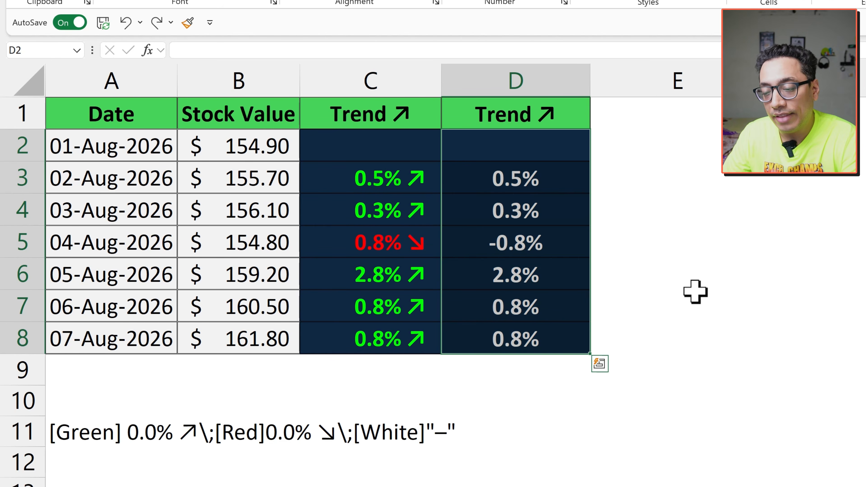
key("ctrl+1")
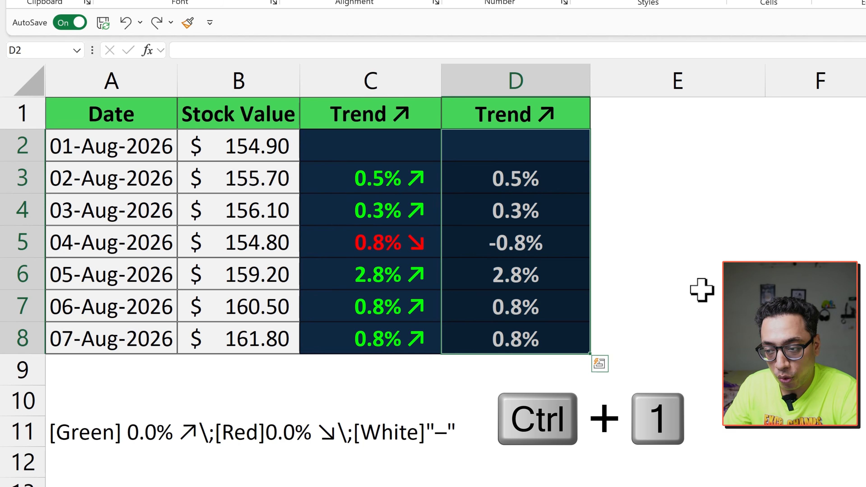
left_click_drag(609, 98, 621, 29)
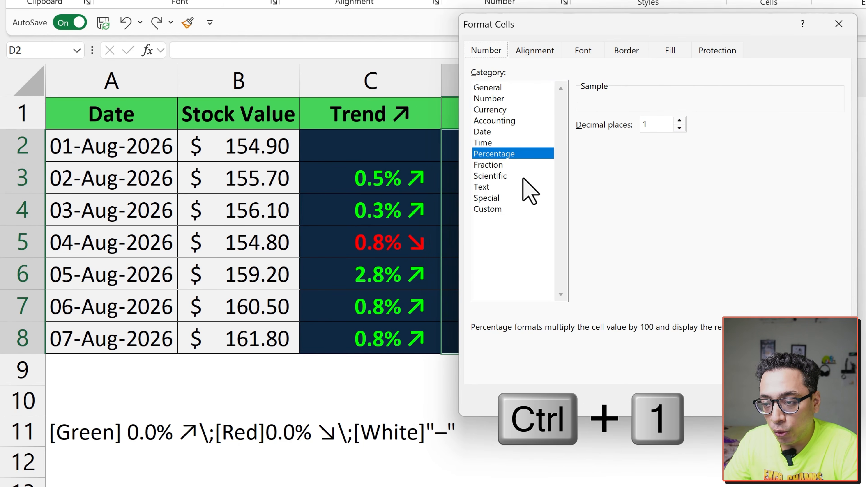
left_click(503, 209)
left_click_drag(611, 138, 576, 138)
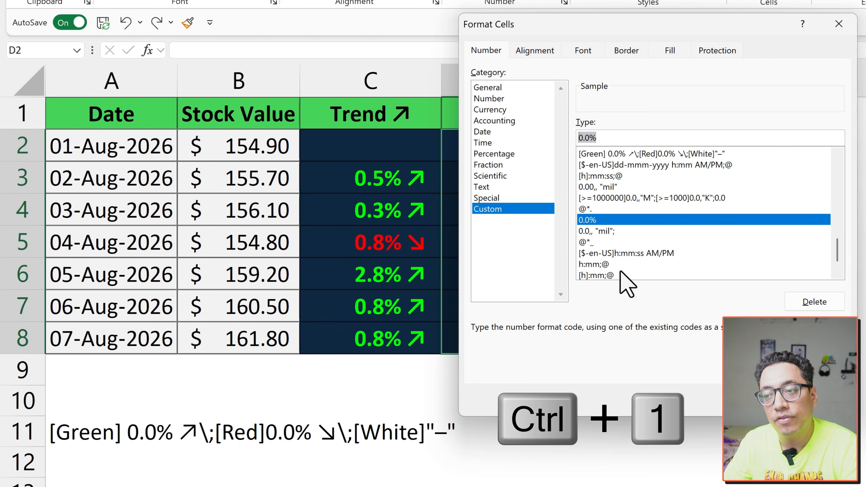
key("ctrl+v")
left_click(750, 402)
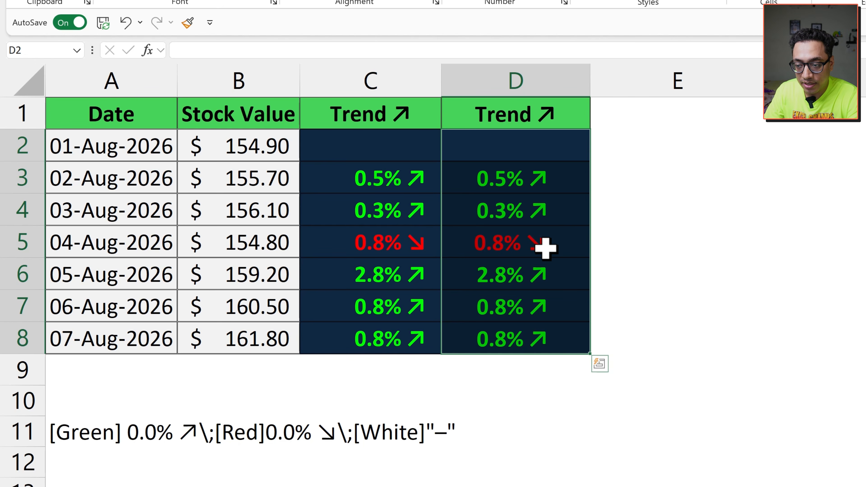
- Select the whole format code inside cell A11, and switch to the Notepad++ document containing the same code
double_click(93, 432)
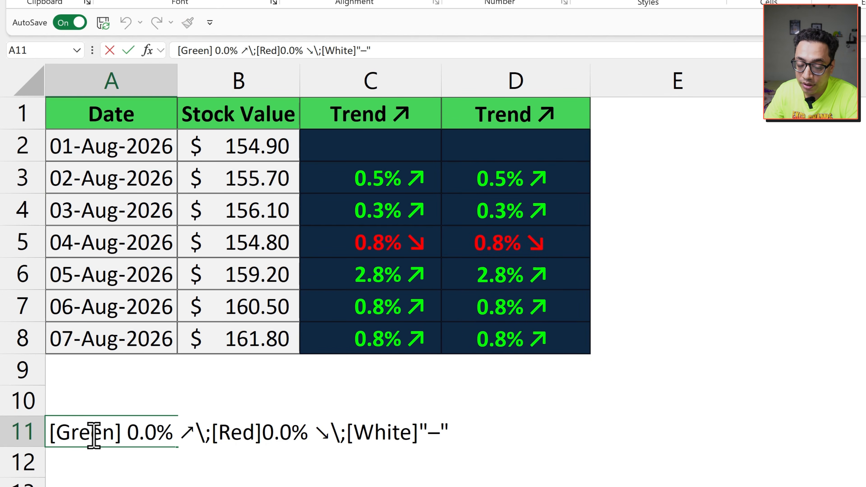
key("ctrl+a")
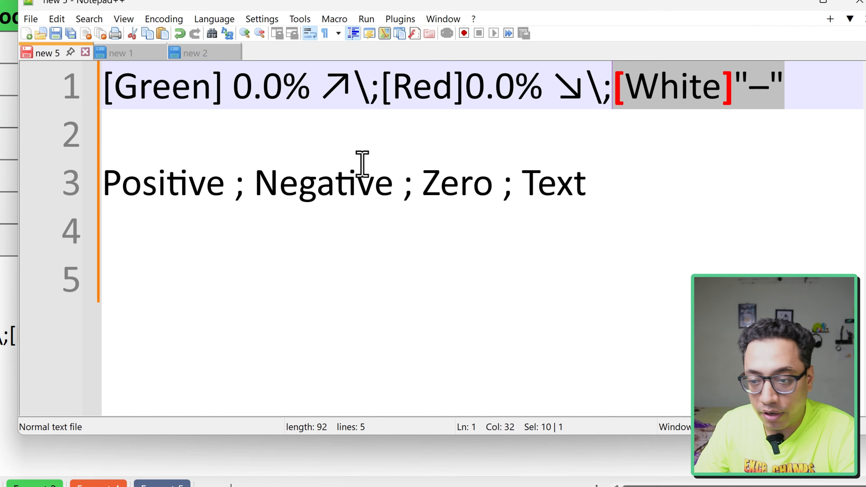
left_click(354, 145)
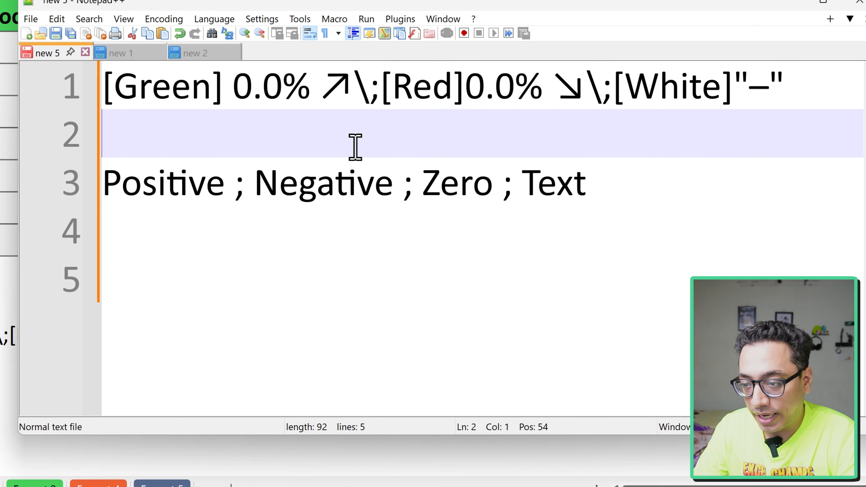
- Highlight each part of the section order Positive ; Negative ; Zero ; Text, and the full format code above it
left_click_drag(224, 186, 103, 187)
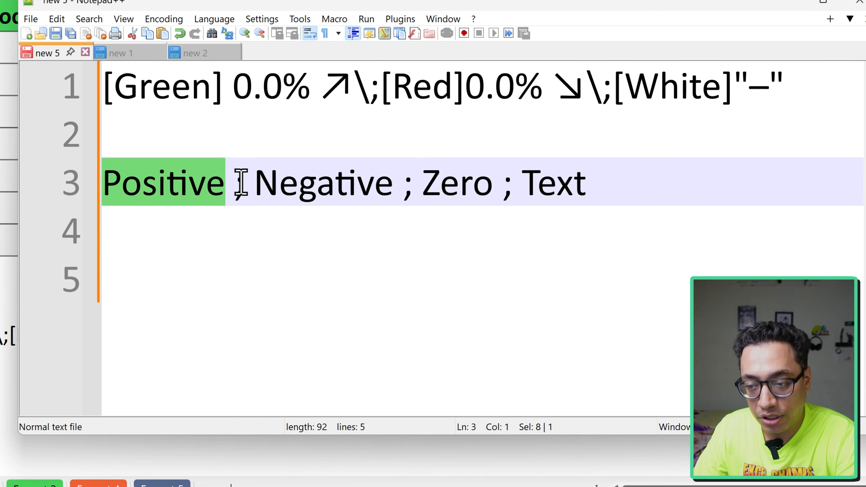
left_click_drag(391, 186, 257, 189)
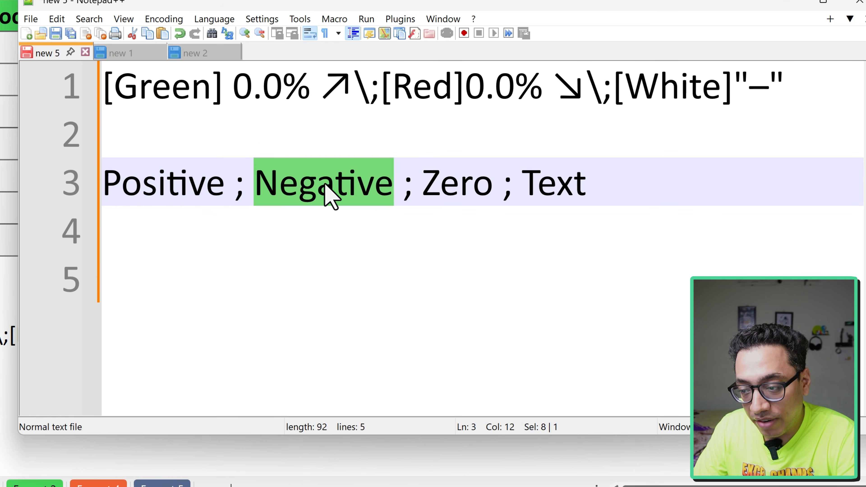
left_click_drag(493, 186, 423, 188)
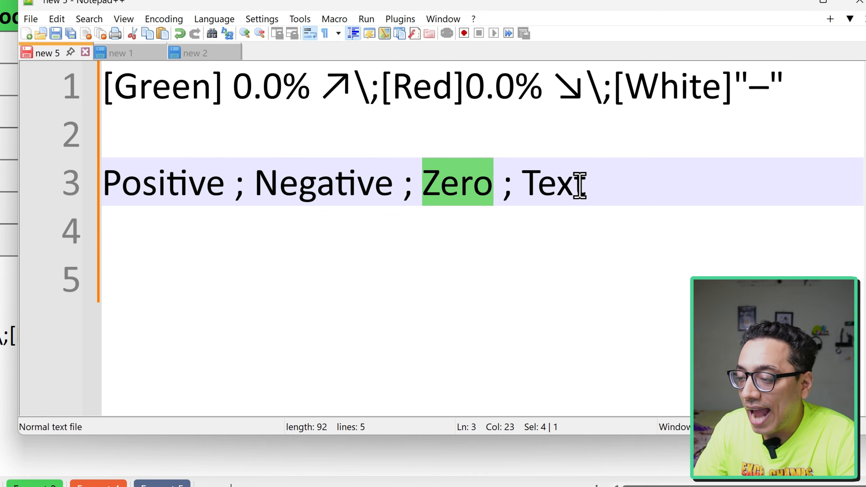
left_click_drag(586, 184, 527, 184)
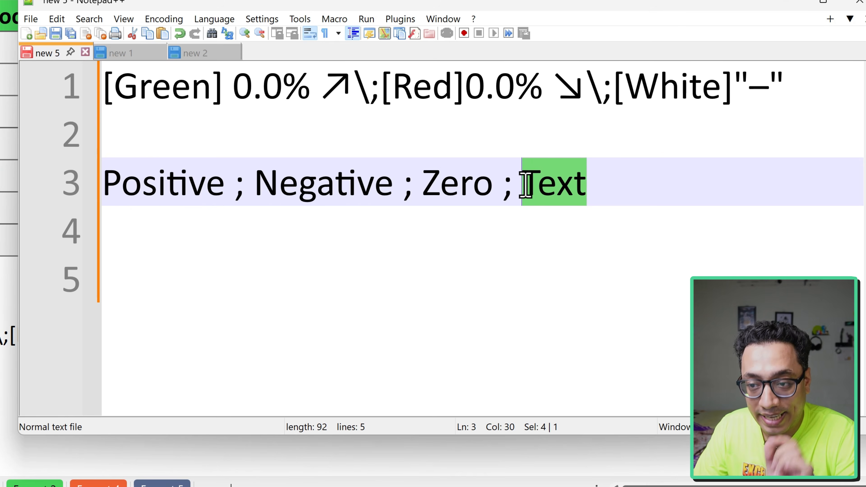
left_click_drag(783, 84, 77, 81)
- Split the format code after its first semicolon, moving the [Red] part down with one blank line between
left_click(371, 91)
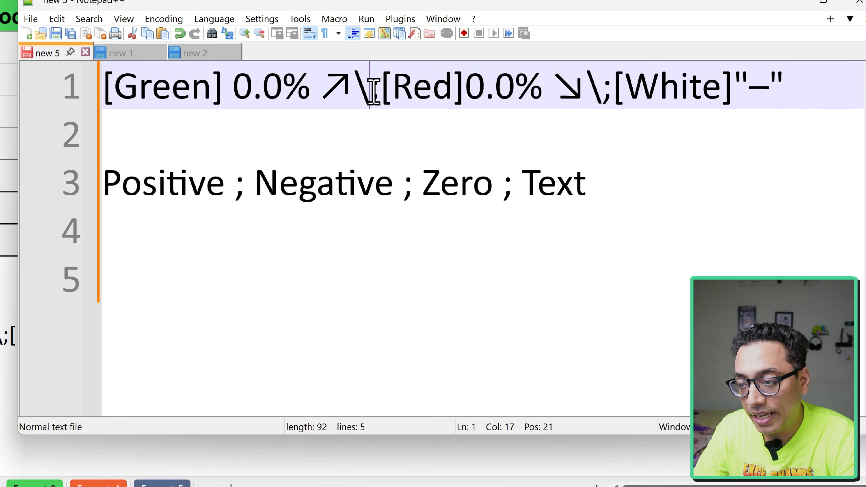
left_click(384, 95)
key("Return")
key("Return")
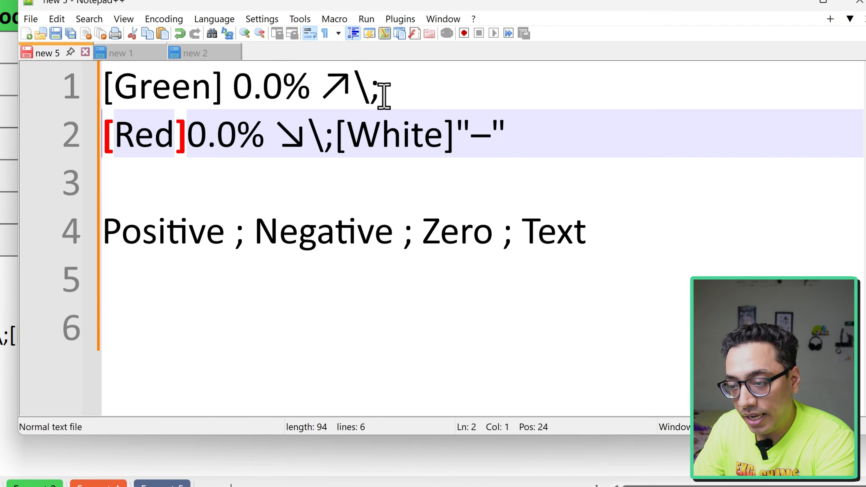
- Highlight the separated [Green] section and the semicolon that ends it
left_click(376, 91)
left_click_drag(375, 92, 119, 95)
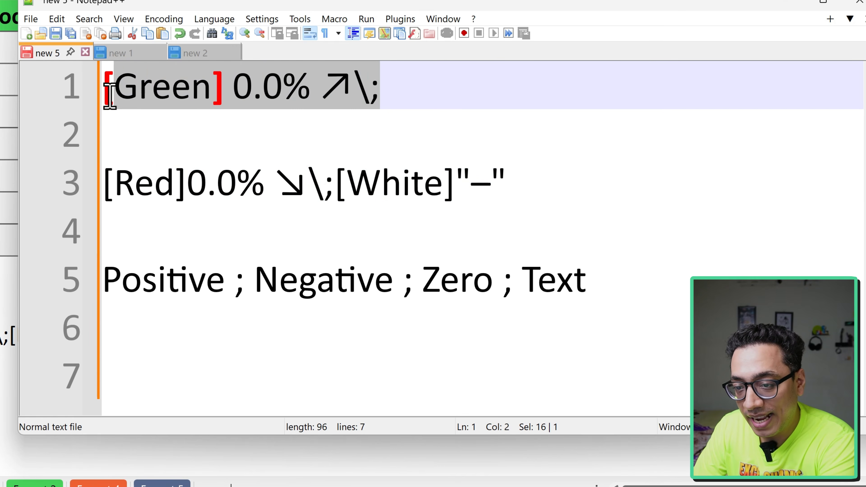
left_click(372, 89)
left_click_drag(371, 89, 375, 90)
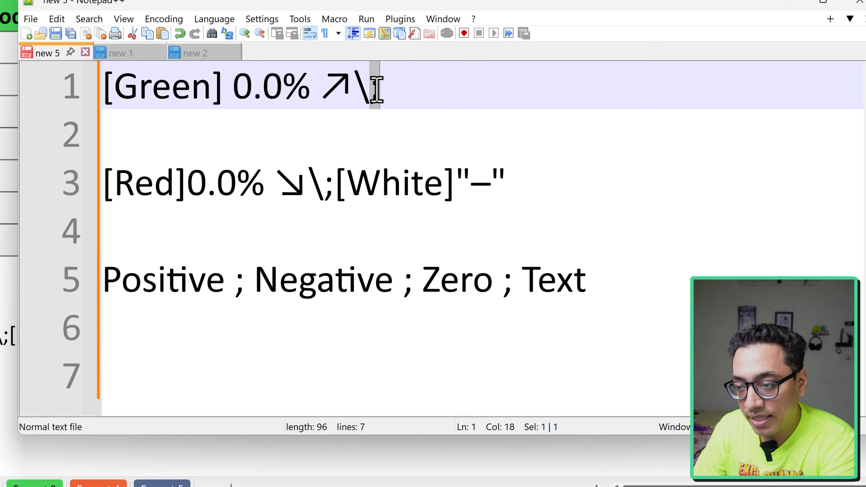
- Split the code before [White] with one blank line between, and highlight the separated [Red] and [White] sections
left_click(337, 174)
key("Return")
key("Return")
left_click_drag(352, 182, 96, 187)
left_click_drag(296, 280, 100, 280)
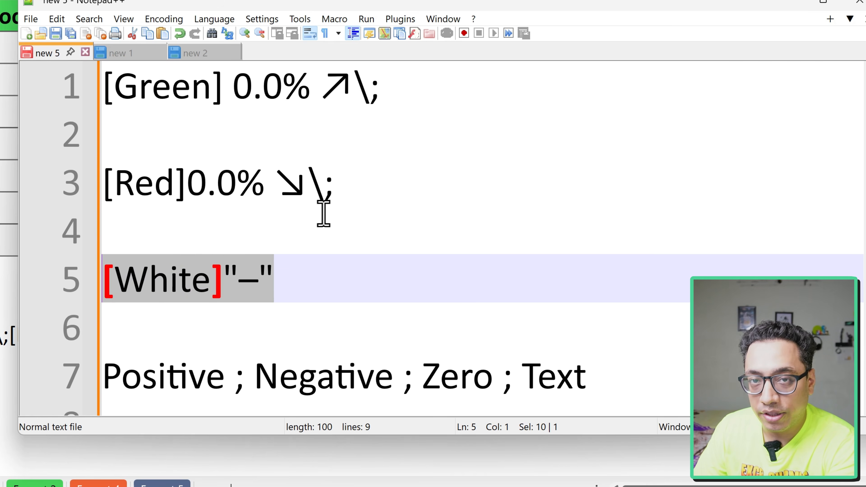
- Examine the positive-number section, highlighting its [Green] color code and its 0.0% number format
left_click(360, 112)
left_click_drag(369, 87, 118, 96)
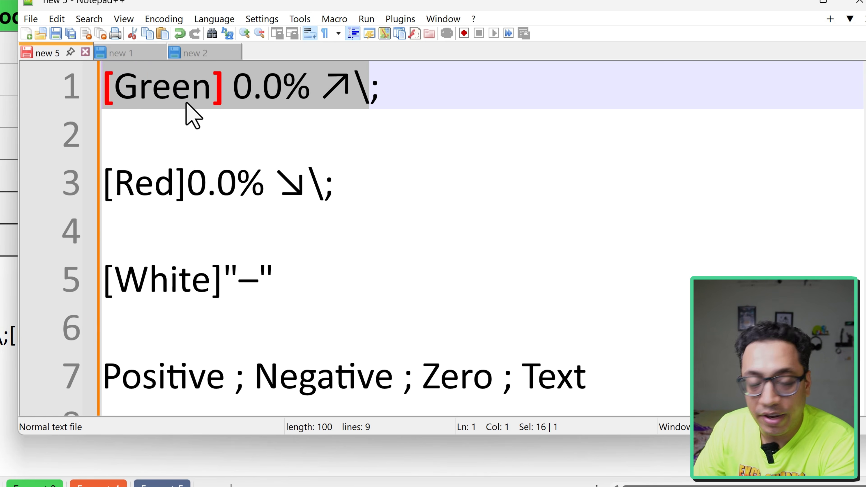
left_click(226, 99)
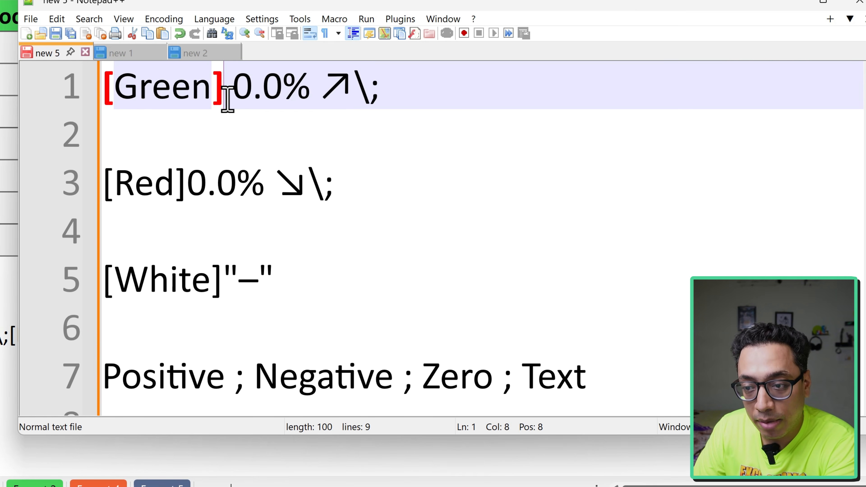
left_click_drag(226, 99, 102, 95)
left_click_drag(309, 90, 241, 89)
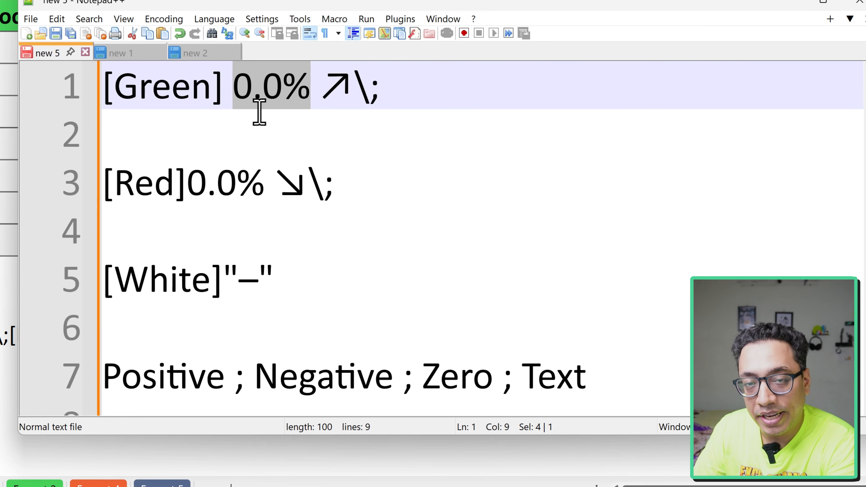
- Examine the ↗ arrow symbol and the backslash following it in the [Green] section
left_click_drag(249, 94, 331, 96)
left_click(348, 104)
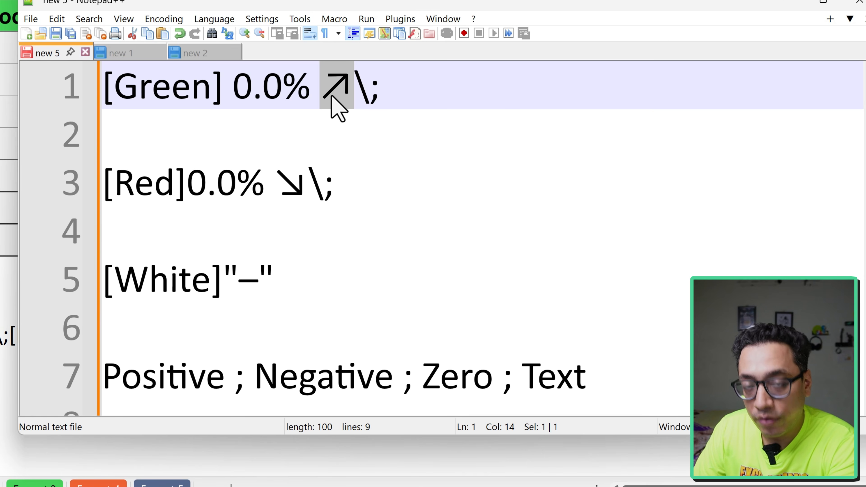
left_click(358, 94)
left_click_drag(368, 92, 353, 94)
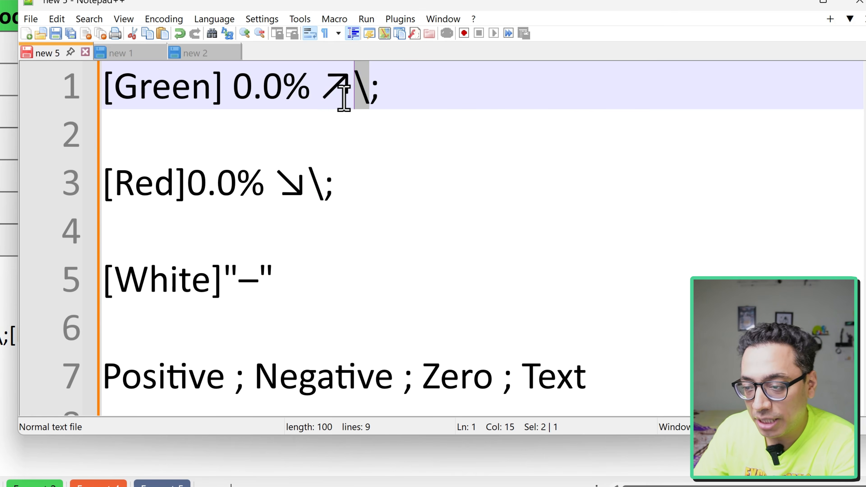
left_click_drag(373, 91, 325, 92)
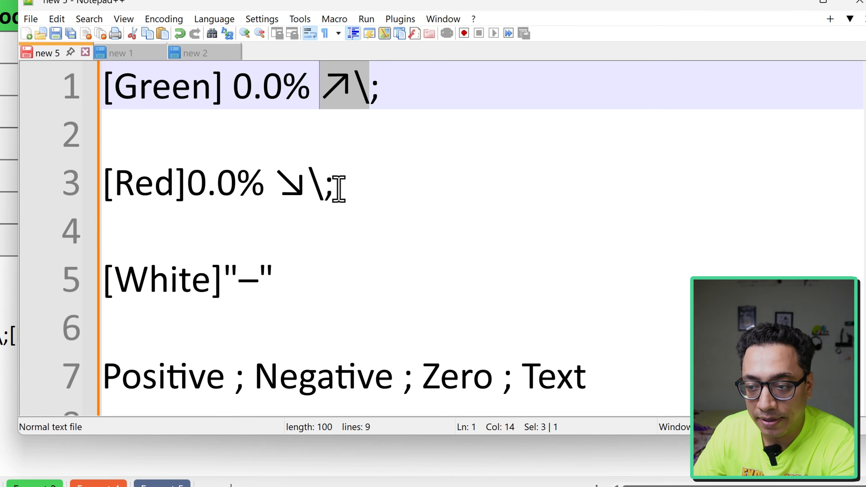
- Examine the negative-number section, highlighting its [Red] color code, 0.0% format and ↘ arrow symbol
left_click_drag(326, 186, 103, 187)
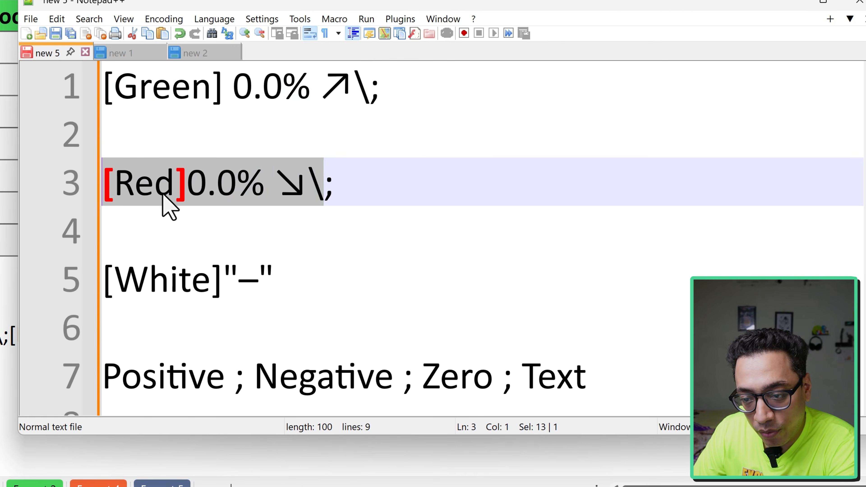
left_click_drag(184, 188, 104, 187)
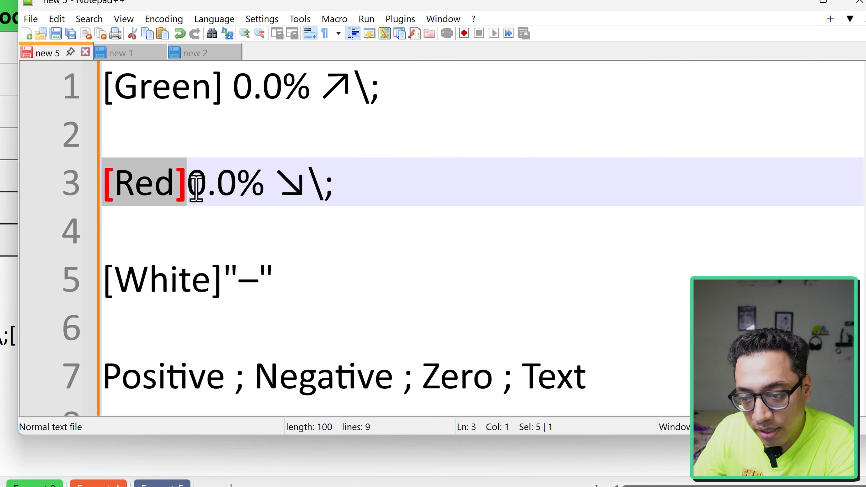
left_click_drag(262, 180, 190, 193)
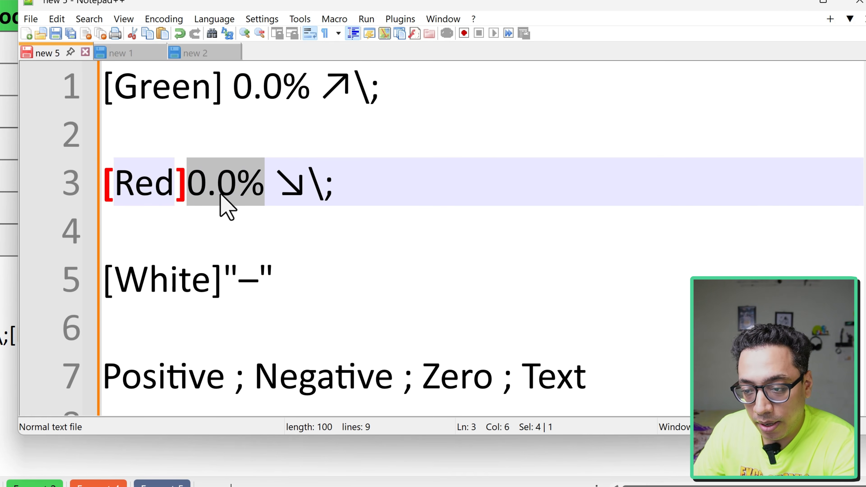
mouse_move(298, 187)
left_mouse_down()
mouse_move(285, 190)
mouse_move(315, 180)
mouse_move(286, 186)
left_mouse_up()
left_click(297, 197)
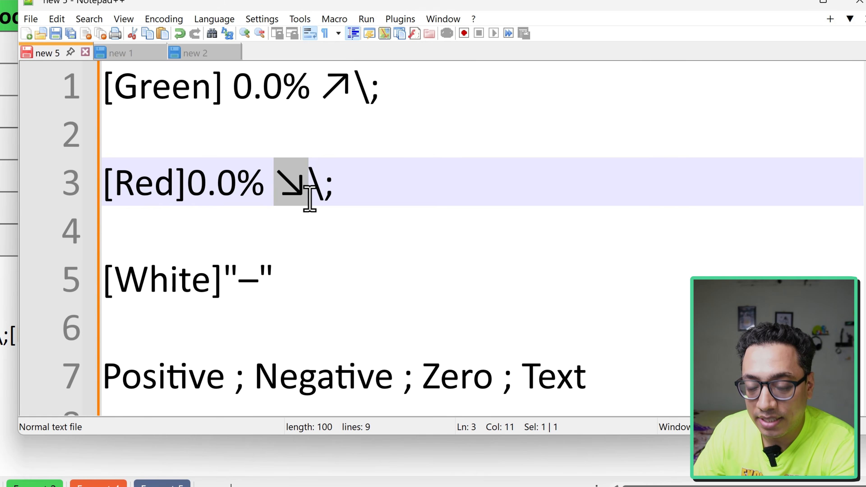
- Examine the zero-value section, highlighting its [White] color code and the dash inside the quotation marks
left_click_drag(286, 278, 105, 293)
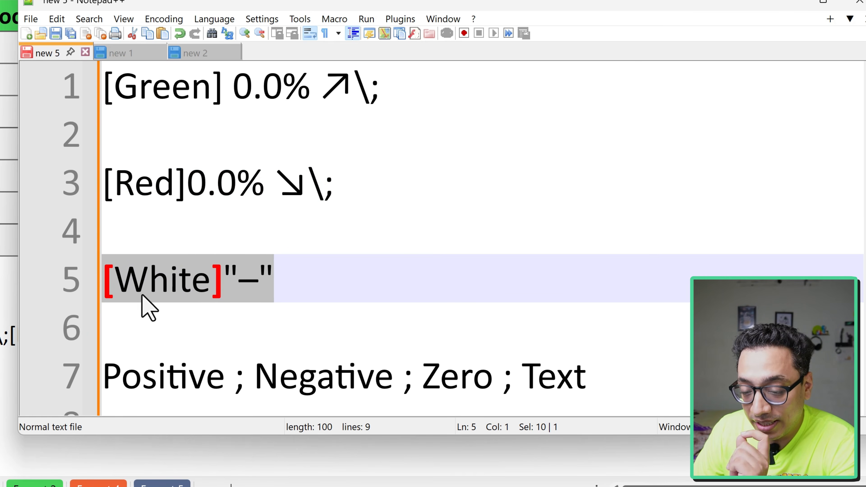
left_click(171, 288)
left_click_drag(220, 281, 101, 280)
left_click_drag(258, 281, 241, 282)
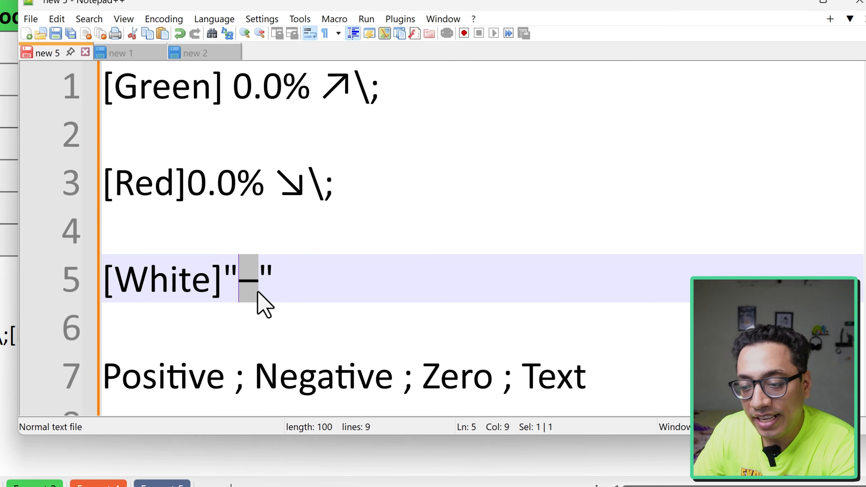
- Return to the Excel workbook and enter 0 in the blank first cell of the second Trend column
left_click(258, 283)
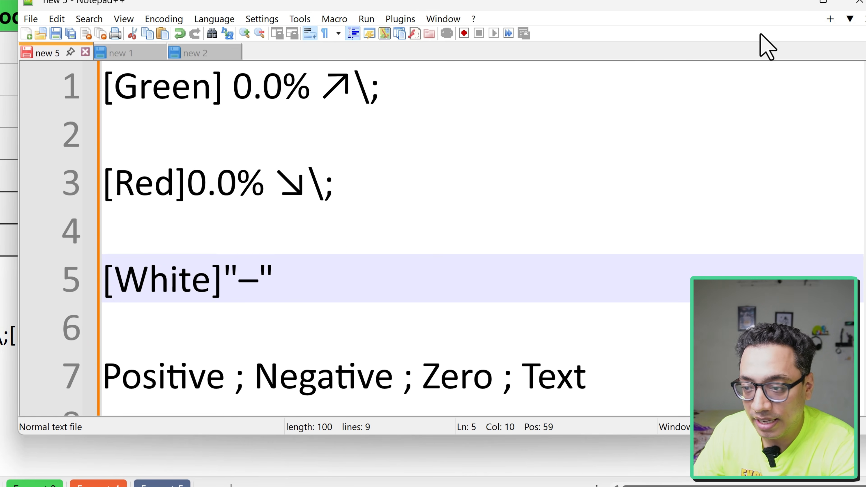
left_click(858, 4)
left_click(332, 49)
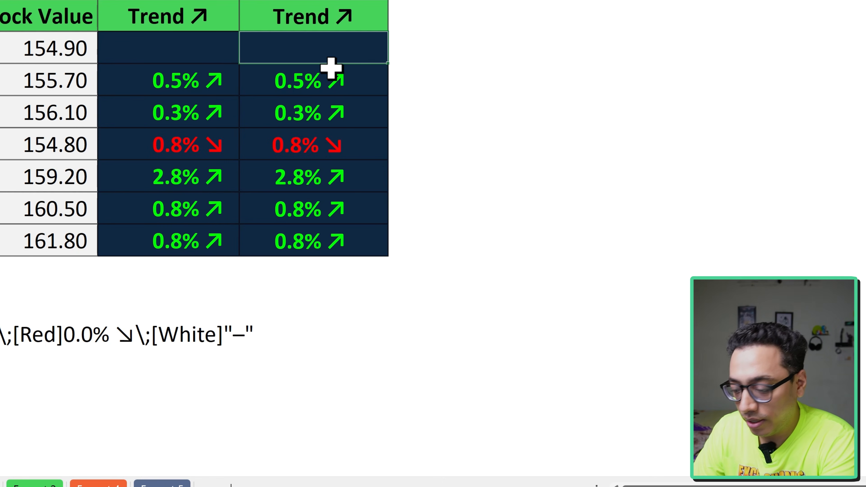
left_click(329, 77)
left_click(332, 50)
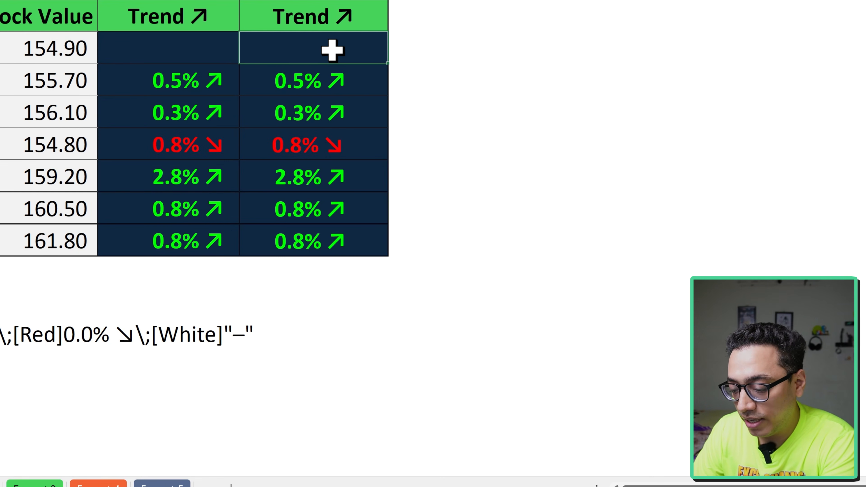
type("0")
left_click(455, 139)
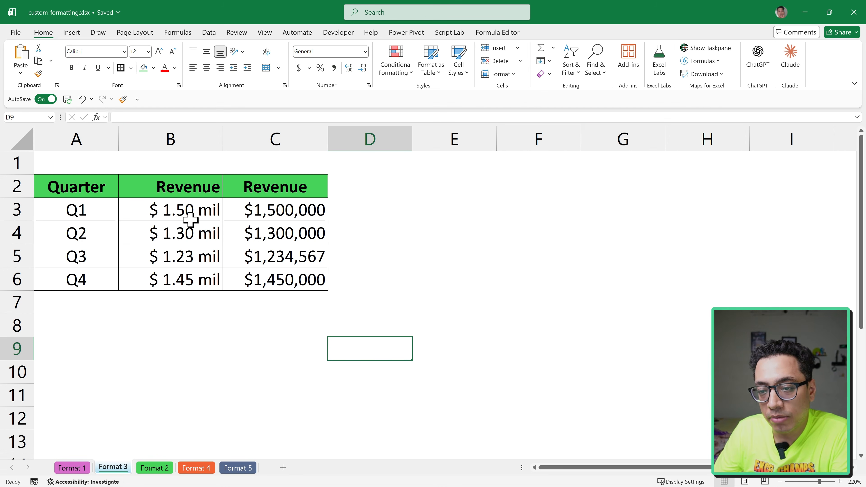
- On the Format 3 sheet, enter the custom number format code 0,000,000 for the revenue values in C3:C6
left_click_drag(191, 220, 190, 276)
left_click_drag(252, 212, 258, 281)
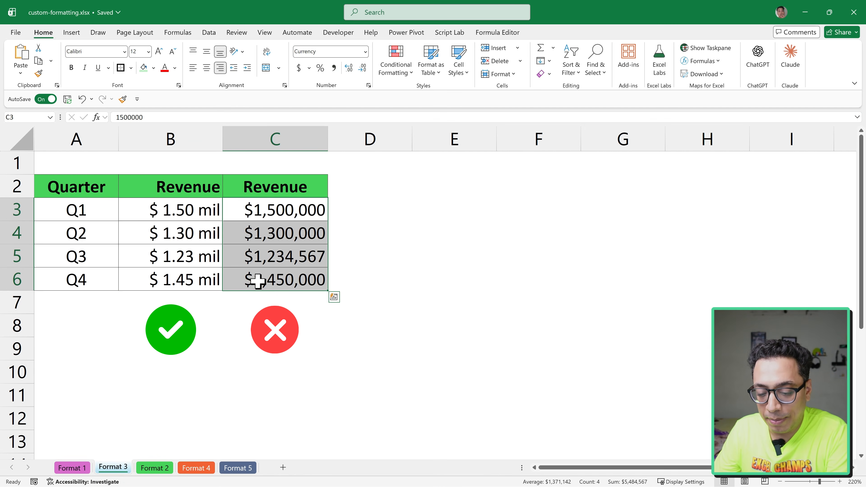
key("ctrl+1")
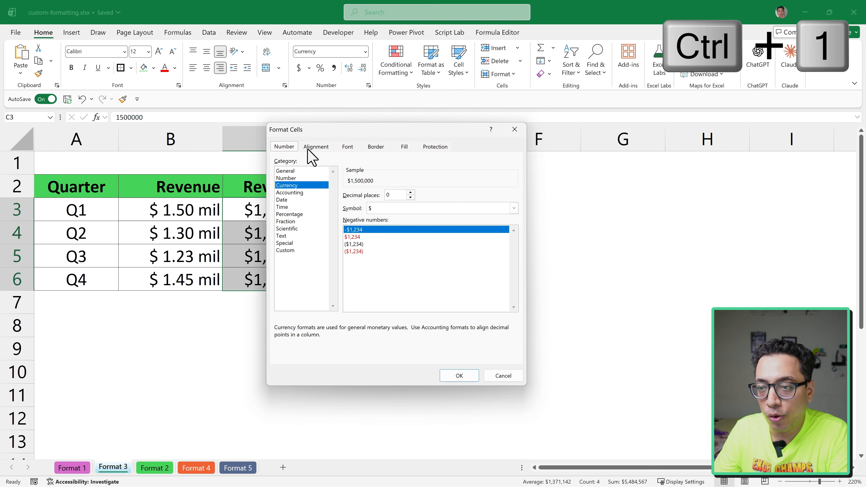
left_click_drag(310, 132, 290, 135)
left_click(273, 253)
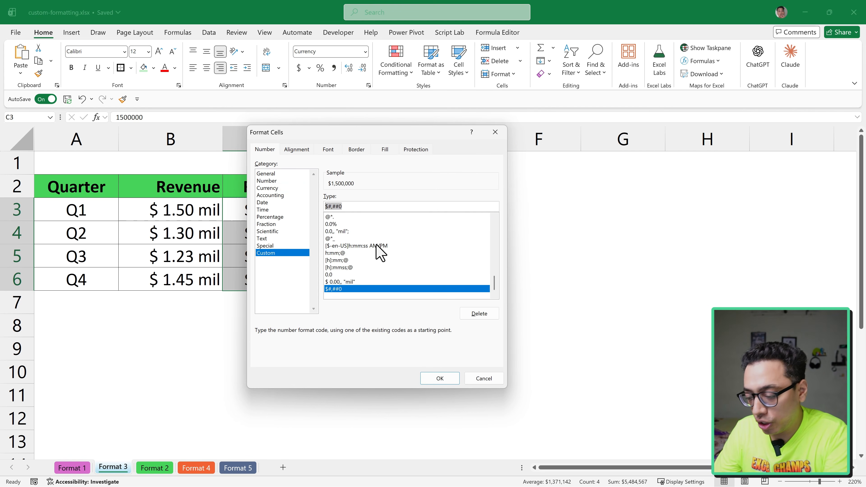
key("BackSpace")
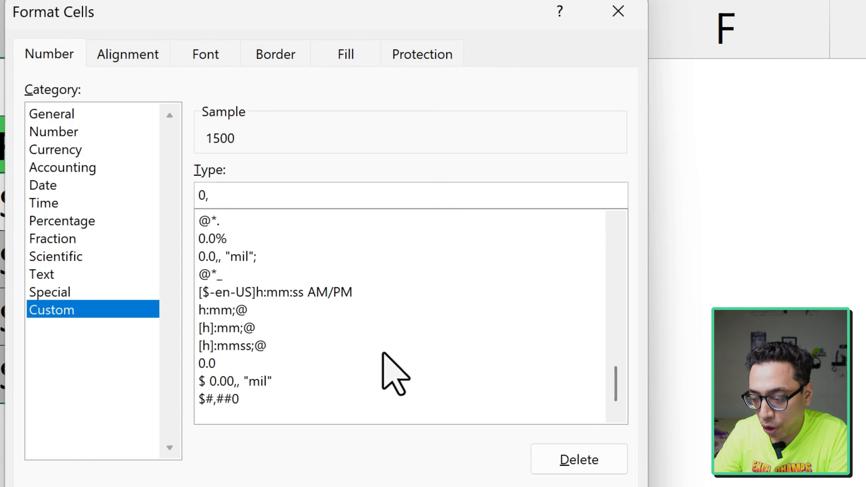
type("0,000")
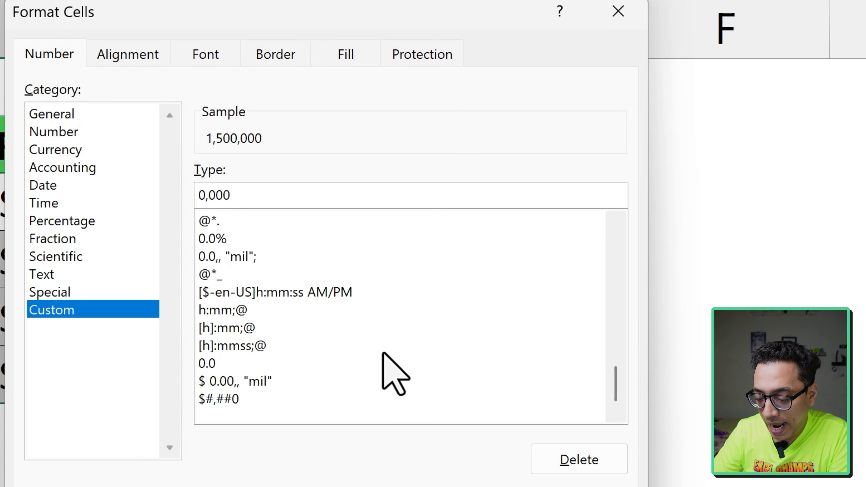
type(",000")
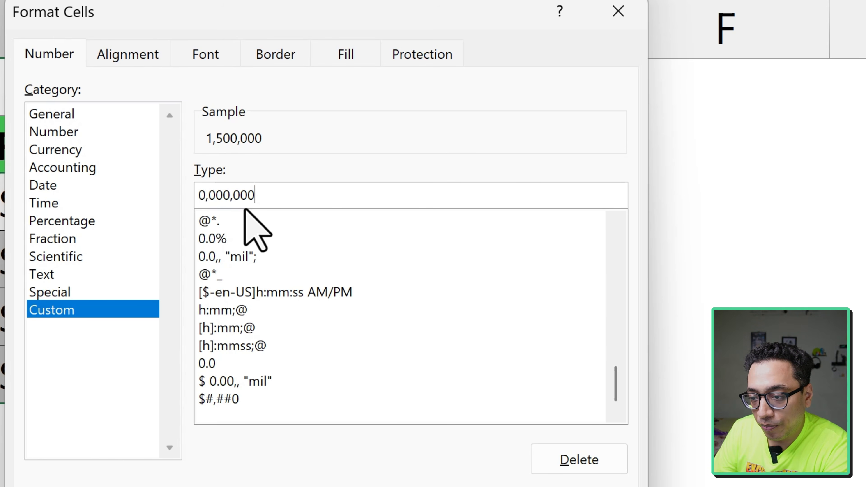
- Reduce the format code to 0.00,, so the revenue values display in millions with two decimals, and apply it to C3:C6
left_click_drag(233, 199, 257, 196)
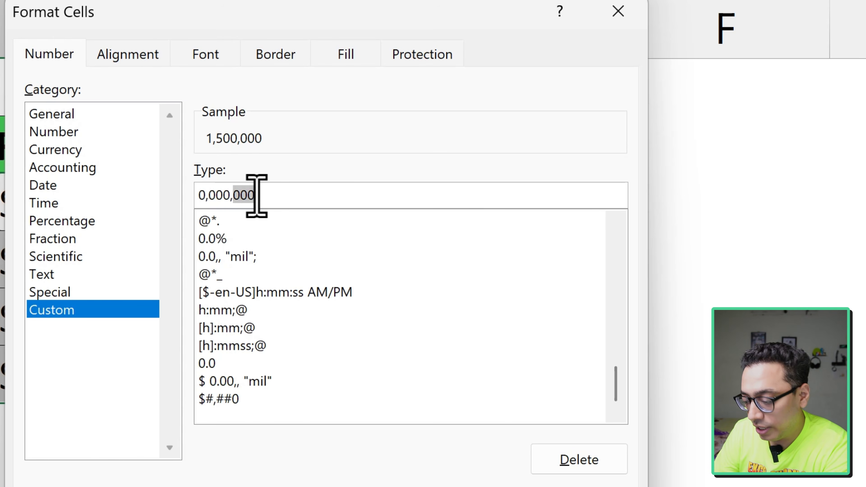
key("BackSpace")
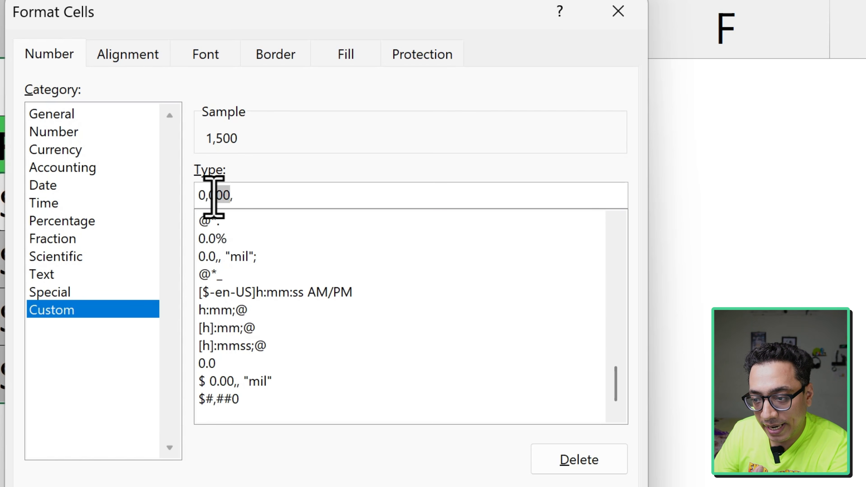
left_click_drag(209, 196, 230, 208)
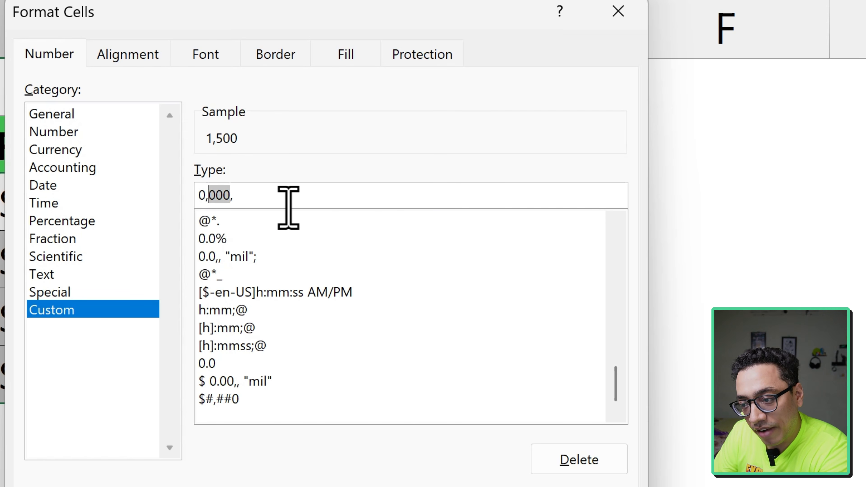
key("BackSpace")
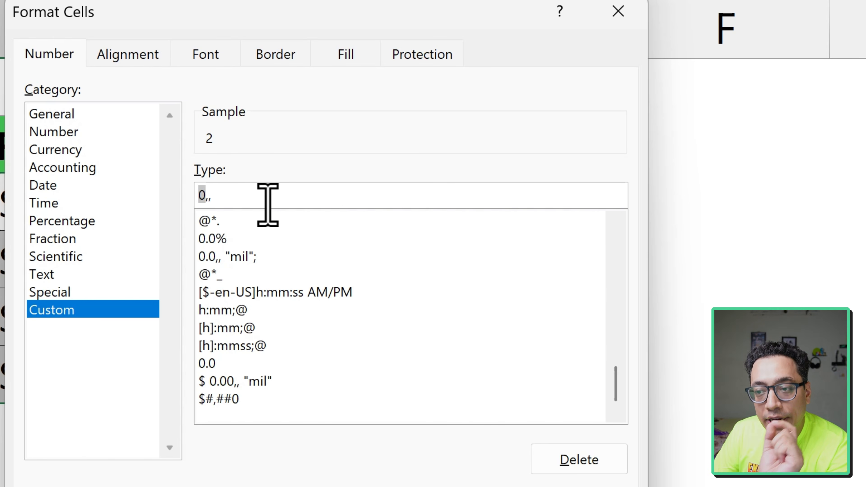
left_click(204, 197)
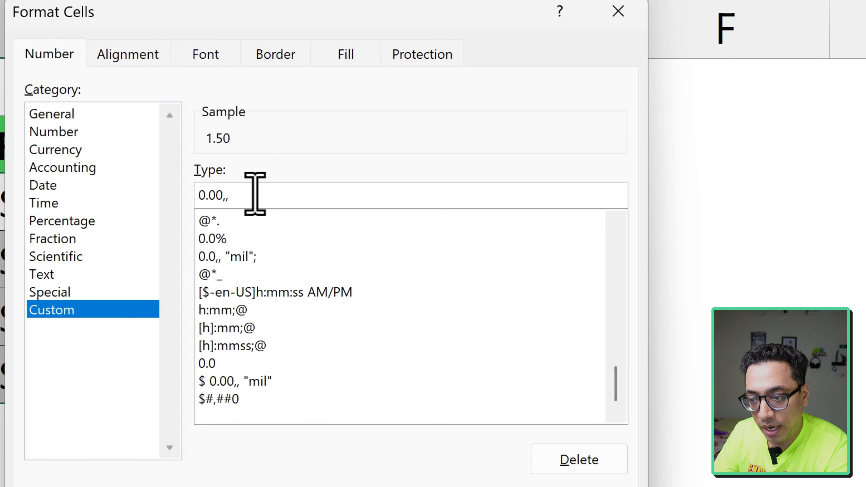
key("Return")
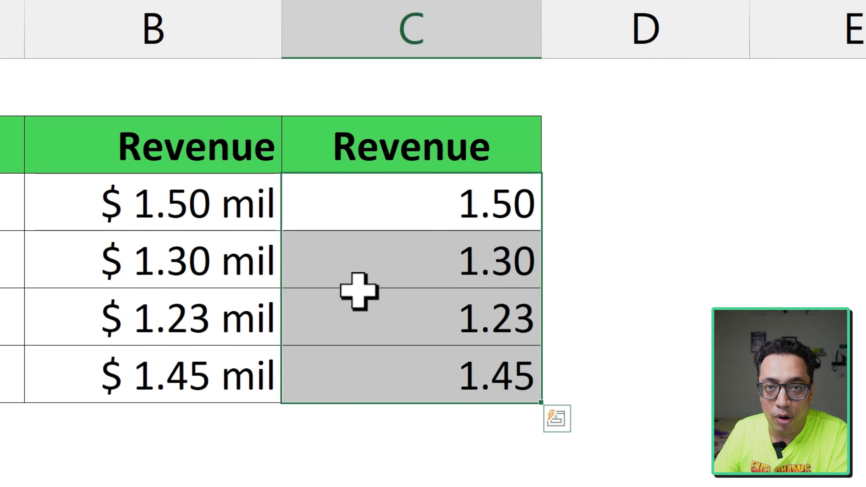
- Extend the custom format of C3:C6 to $ 0.00,, "mil" and apply it
key("ctrl+1")
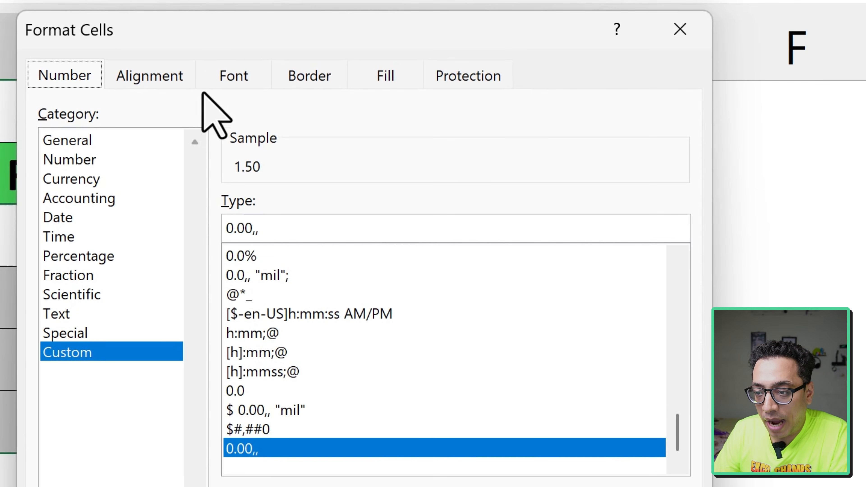
left_click(277, 228)
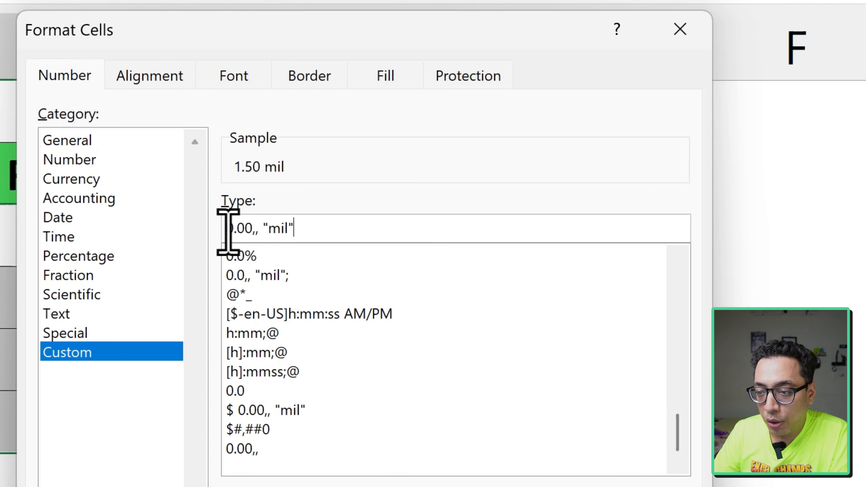
left_click(226, 228)
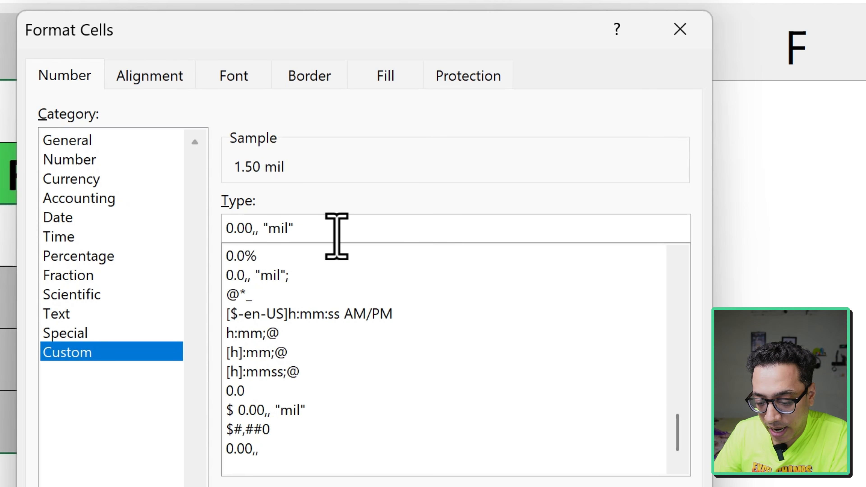
type("$")
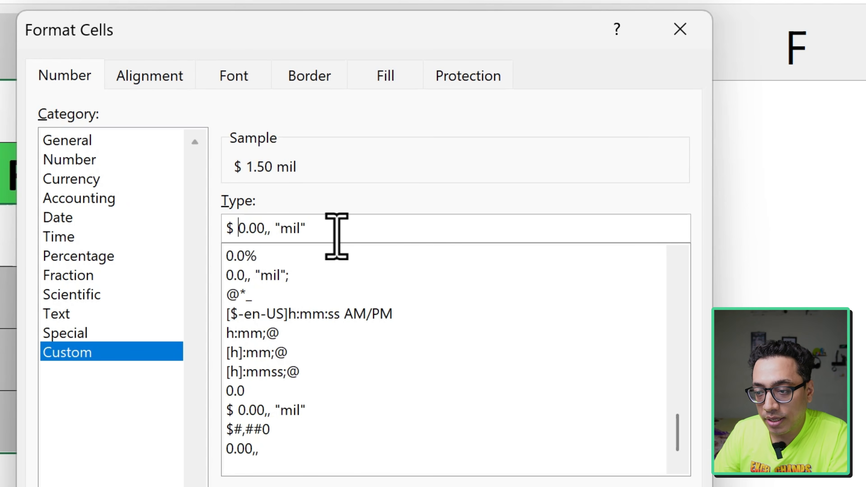
left_click(558, 444)
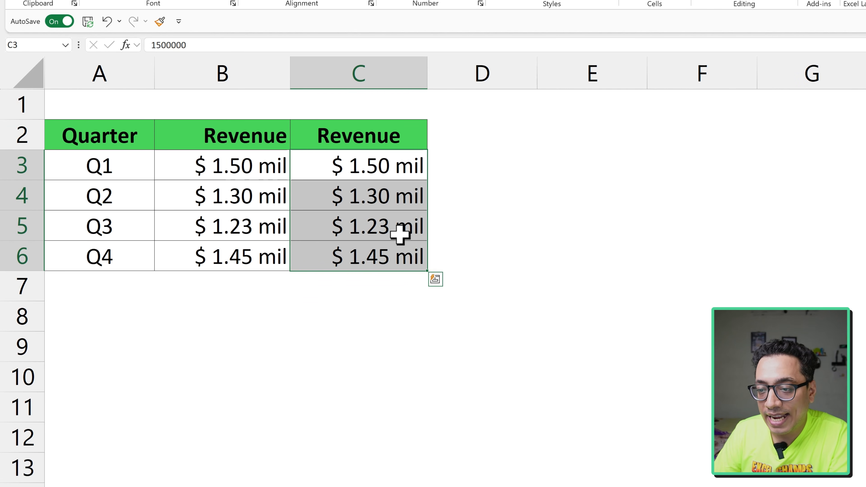
- Check the underlying value of C3 and total the second Revenue column in C7 with AutoSum
left_click(392, 166)
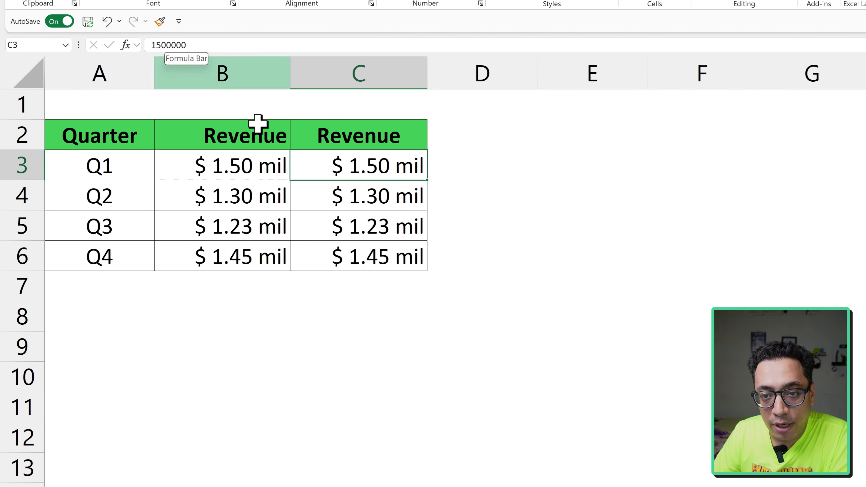
left_click(374, 285)
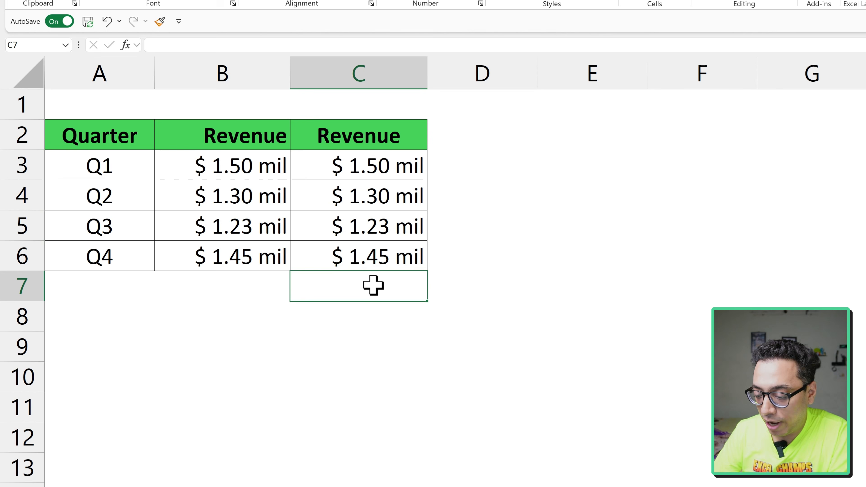
key("alt+equal")
key("Return")
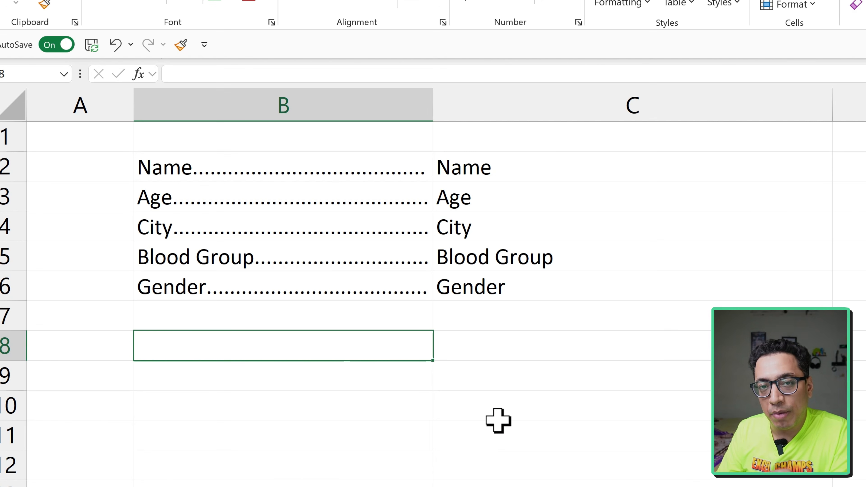
- Narrow column B slightly and apply the custom format @*. to C2:C6 to fill the labels with dot leaders
left_click_drag(433, 101, 410, 106)
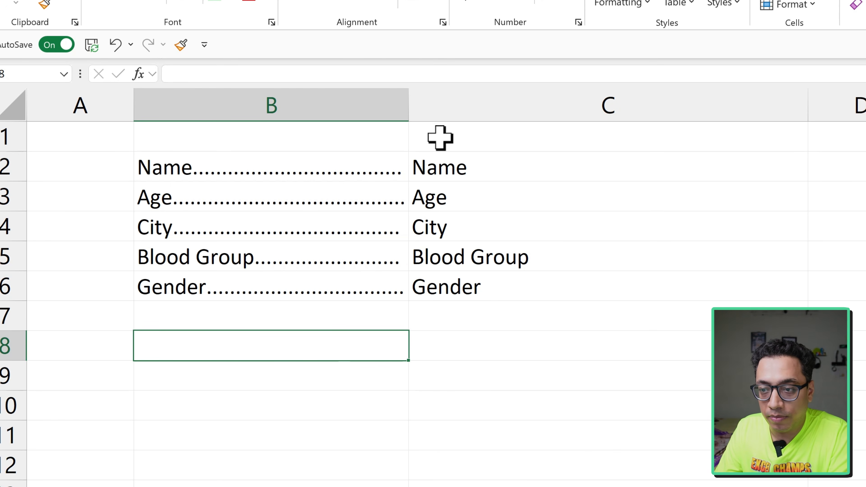
left_click_drag(459, 166, 468, 285)
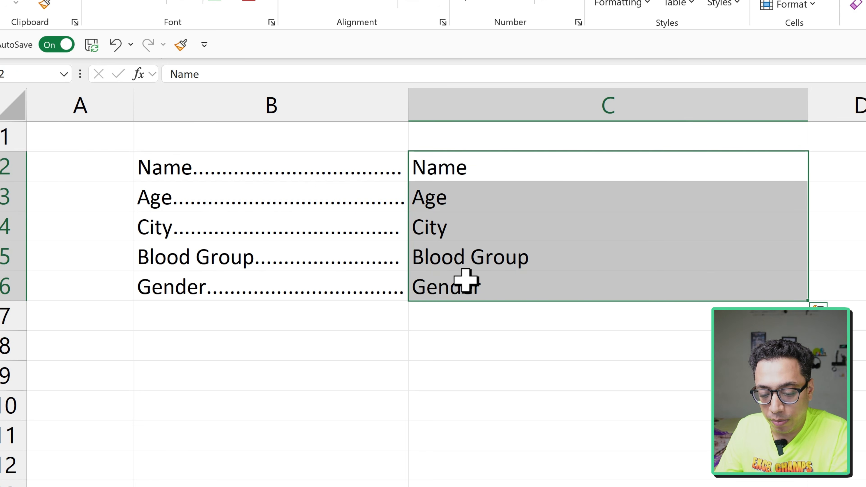
key("ctrl+1")
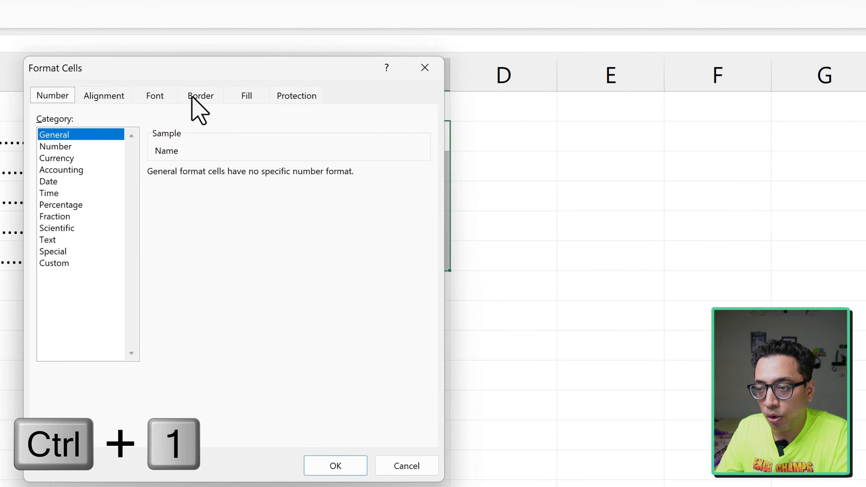
left_click(41, 214)
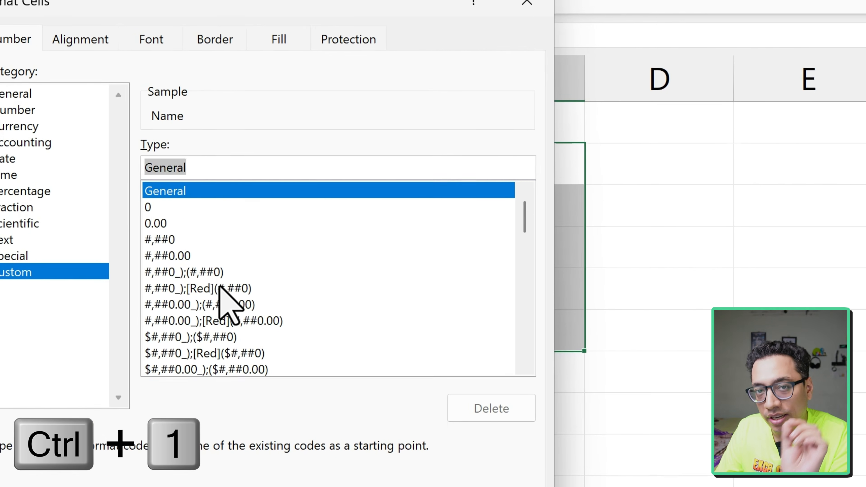
type("@*.")
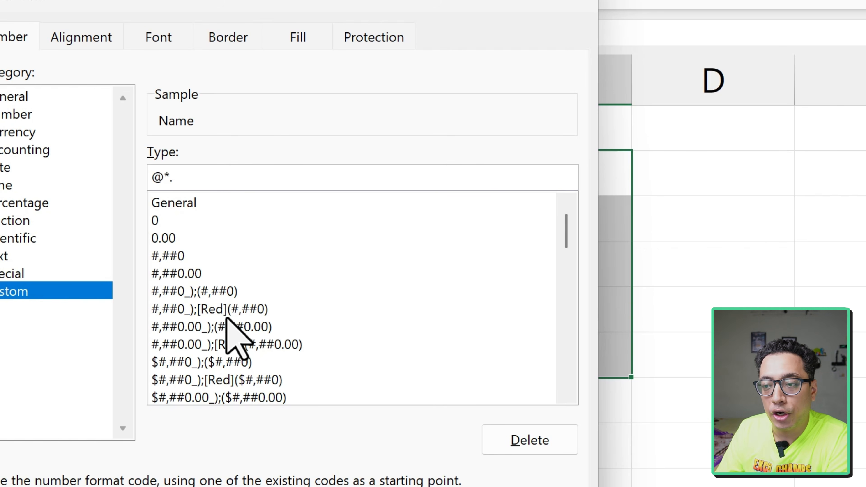
key("Return")
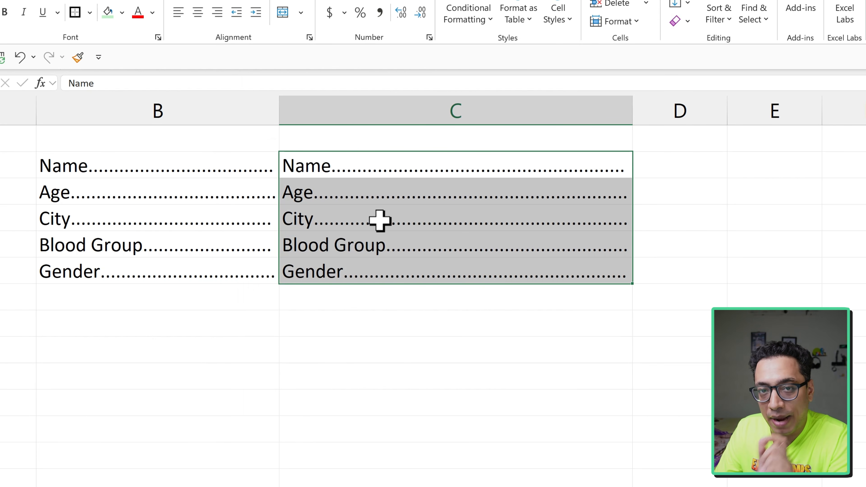
- Resize column C and change the custom format of its labels to @*_ for underscore leaders
left_click_drag(633, 111, 509, 114)
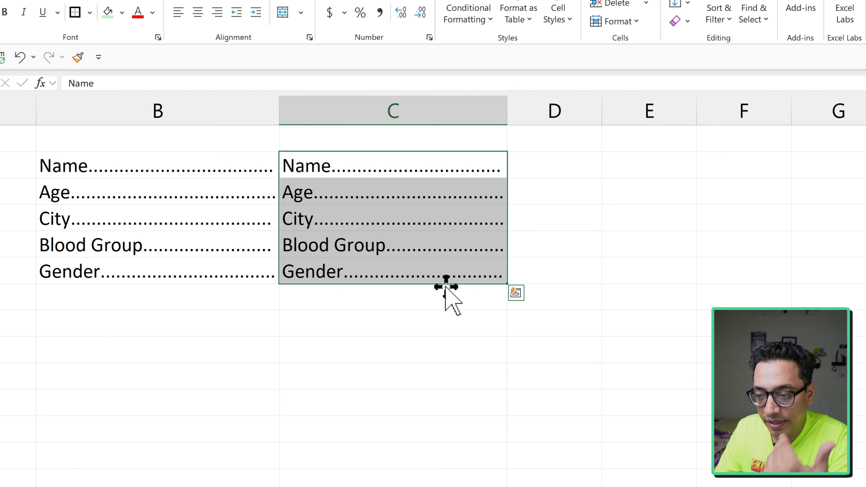
key("ctrl+1")
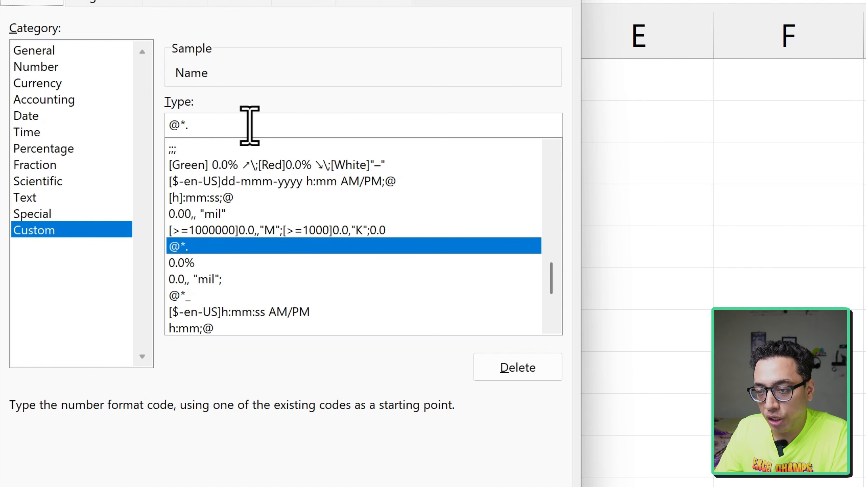
left_click(205, 125)
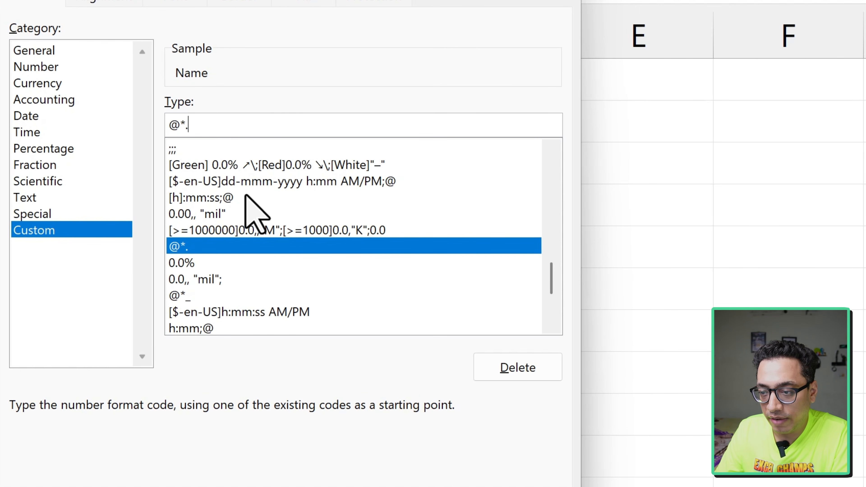
key("BackSpace")
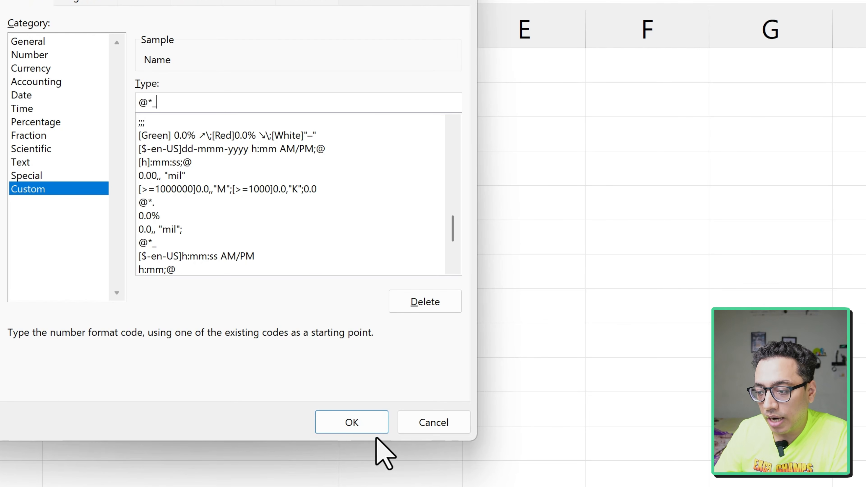
left_click(354, 424)
left_click_drag(339, 27, 378, 23)
left_click(321, 300)
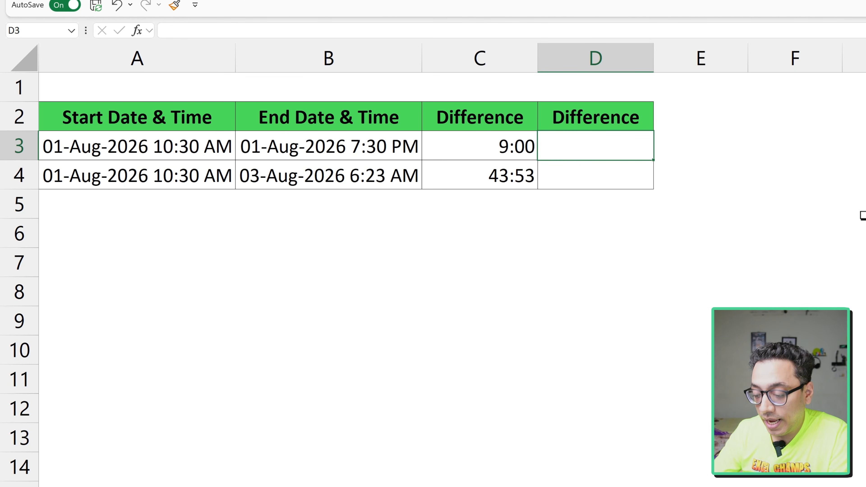
- Enter the formula =B3-A3 in D3 to subtract the start date and time from the end
key("Left")
key("Left")
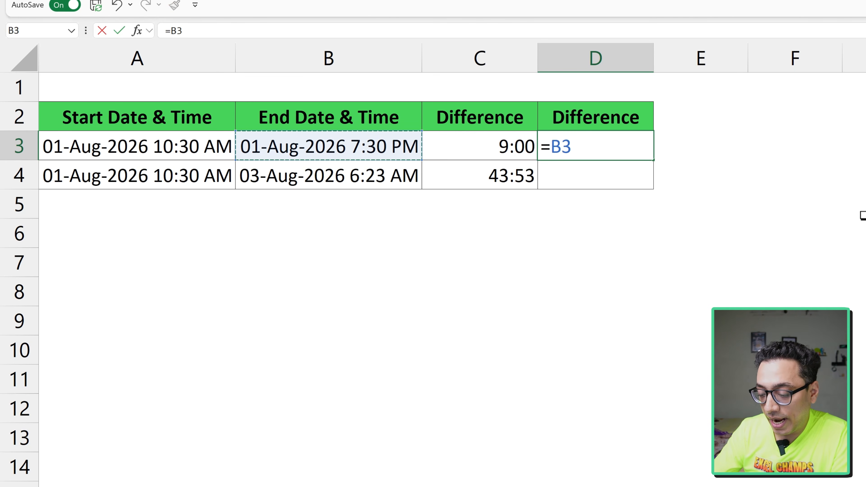
type("-")
key("Left")
key("Left")
key("Left")
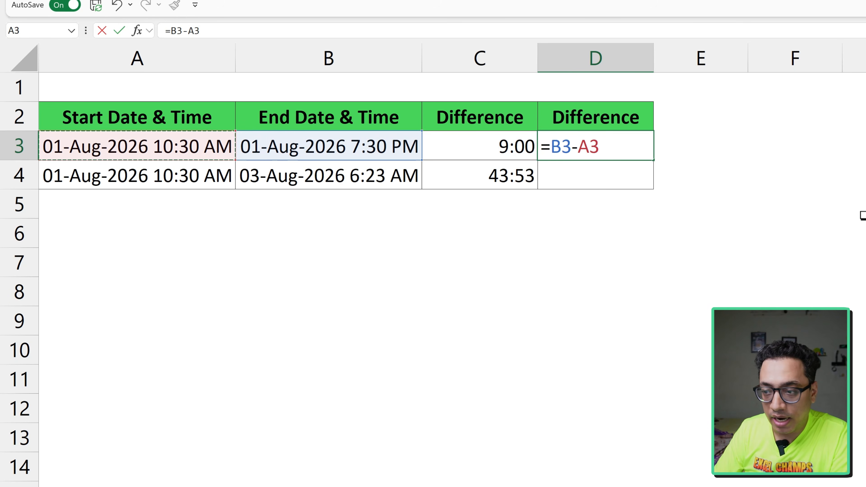
key("Return")
key("Up")
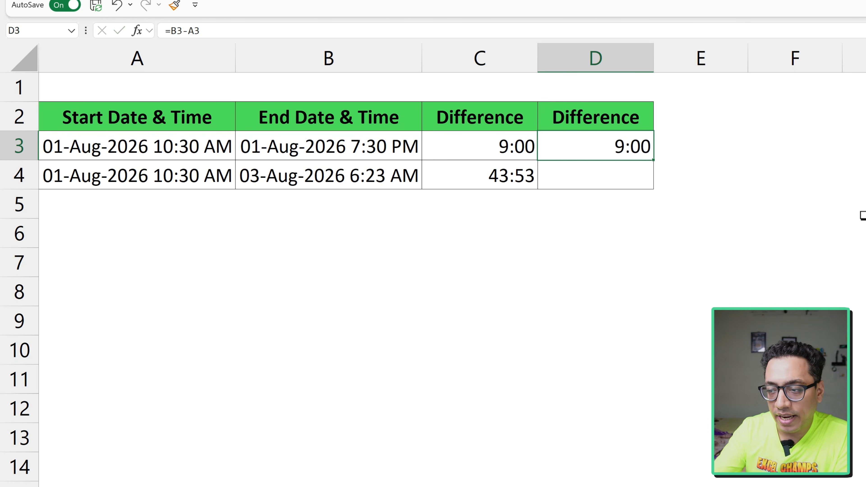
- Check the start and end date-time values in rows 3 and 4, and fill the D3 formula down into D4
left_click(309, 146)
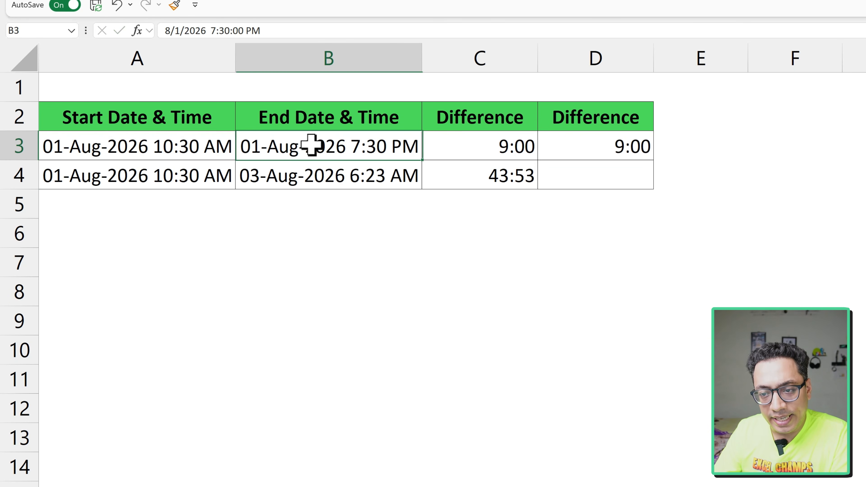
left_click(199, 147)
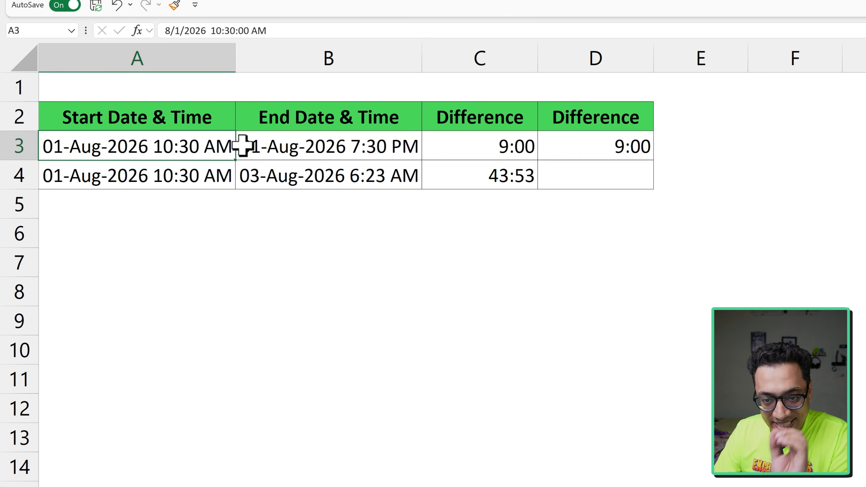
left_click(579, 179)
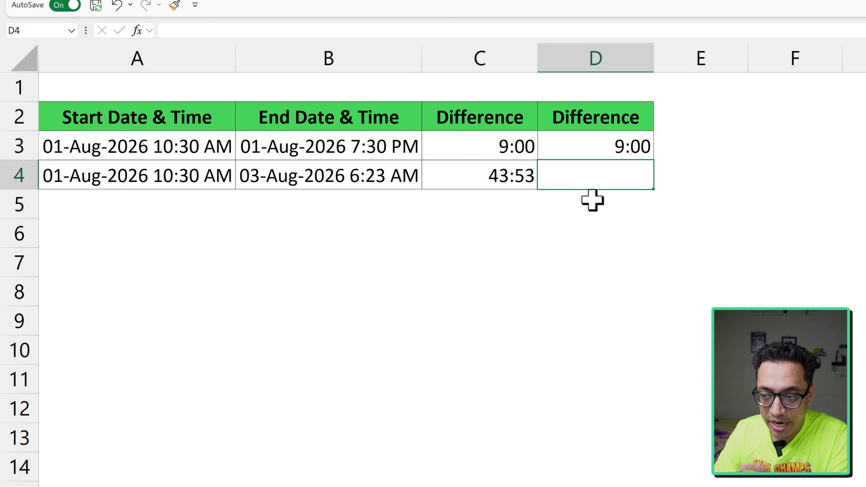
left_click(293, 183)
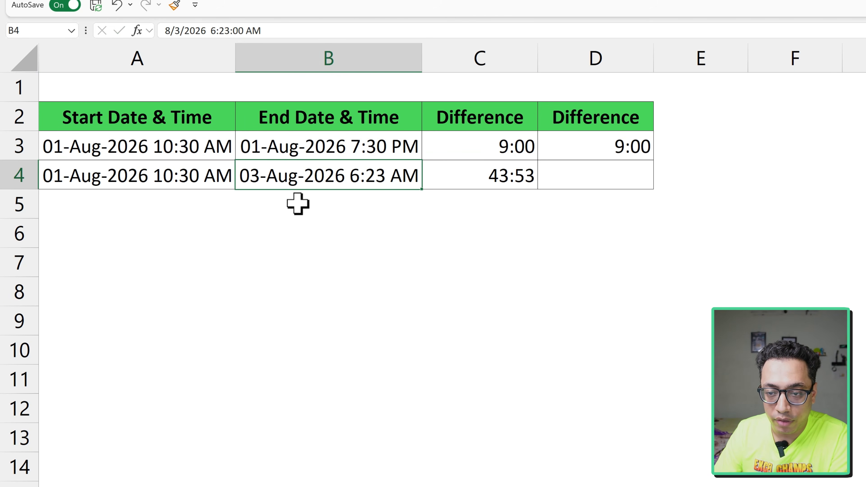
left_click(157, 181)
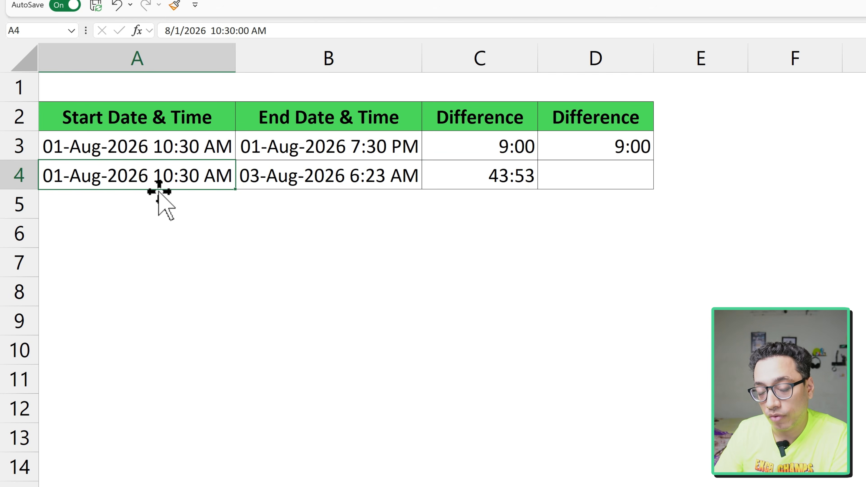
left_click(575, 180)
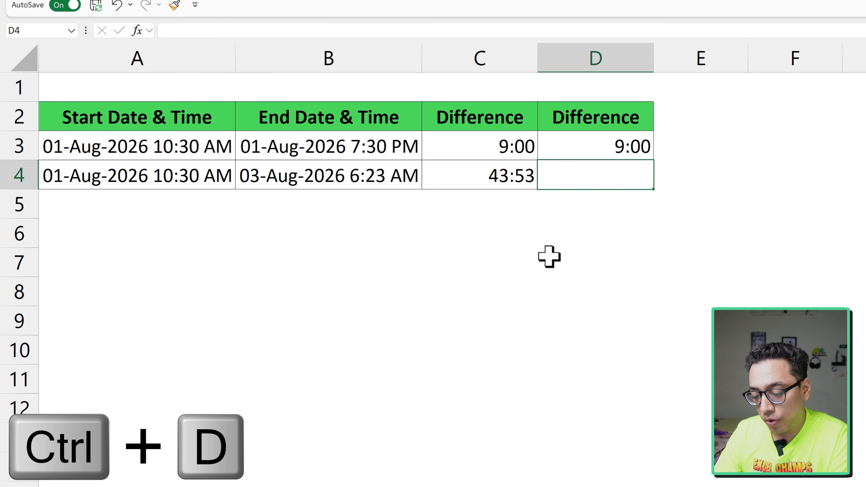
key("ctrl+d")
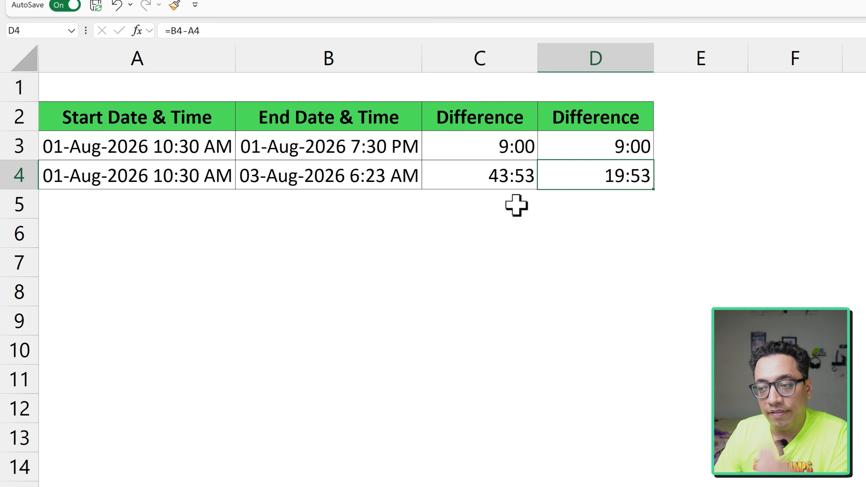
- Apply the custom format [h]:mm;@ to D3:D4 so the differences count total hours beyond 24
left_click_drag(572, 142, 571, 177)
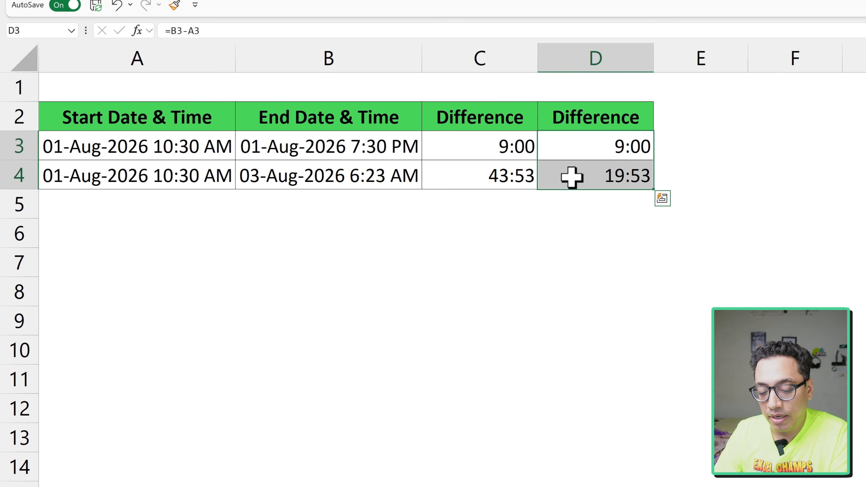
key("ctrl+1")
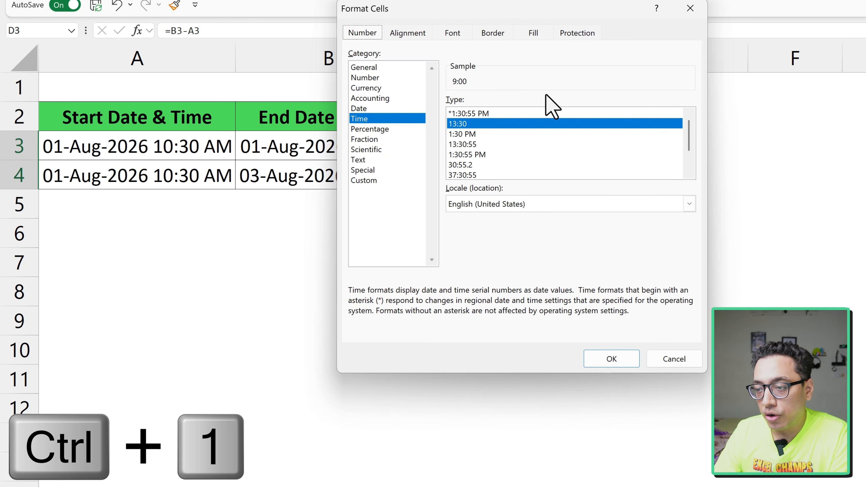
left_click(370, 181)
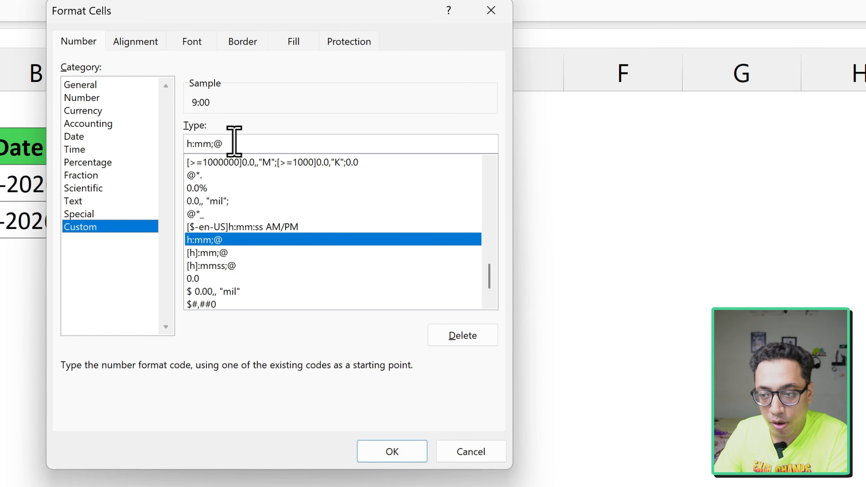
left_click(192, 144)
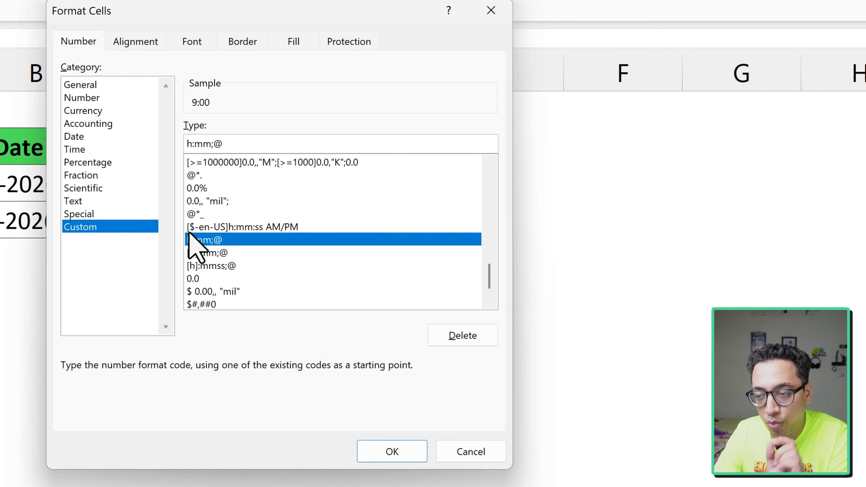
type("]")
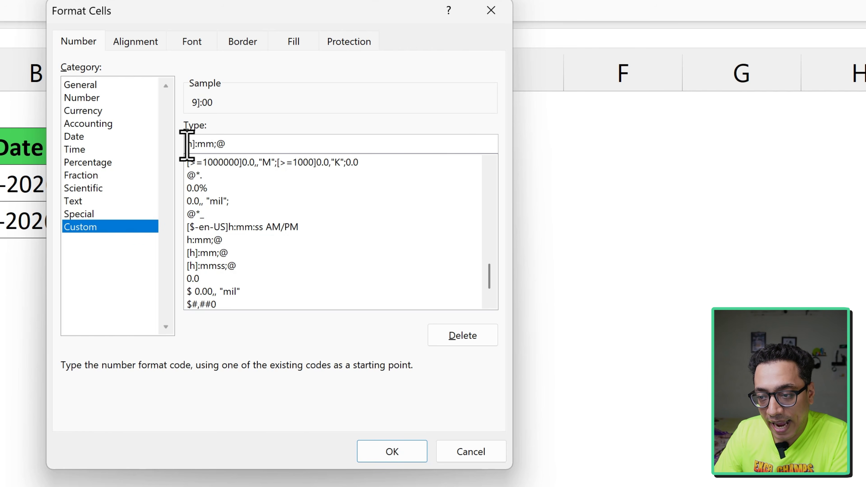
left_click(188, 144)
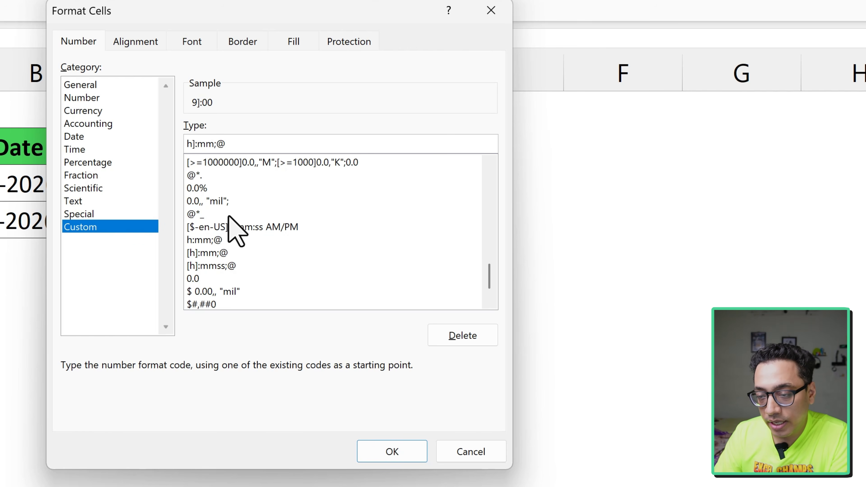
left_click(382, 456)
left_click(399, 270)
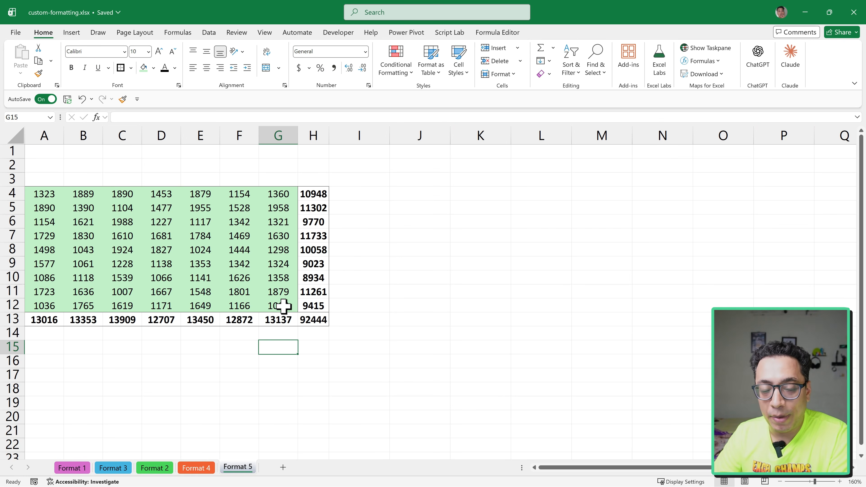
- Hide the numbers in A4:G12 with the custom format ;;; and check the underlying value of C6
left_click_drag(283, 306, 39, 194)
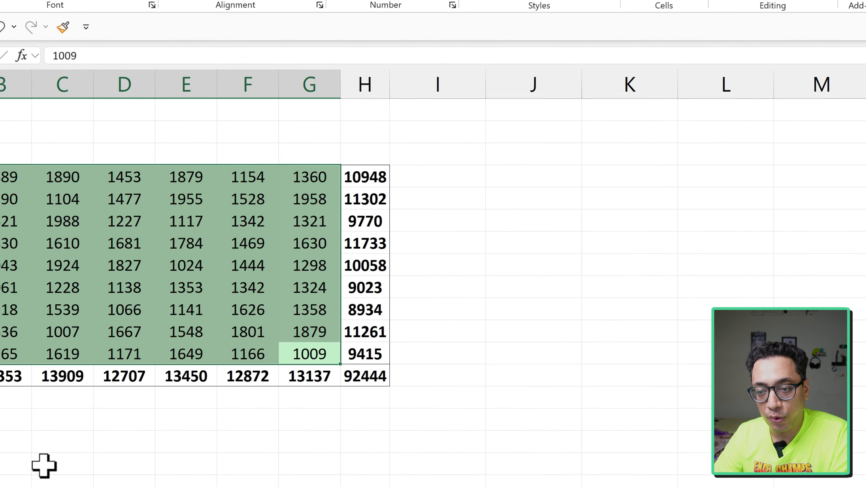
key("ctrl+1")
left_click(256, 223)
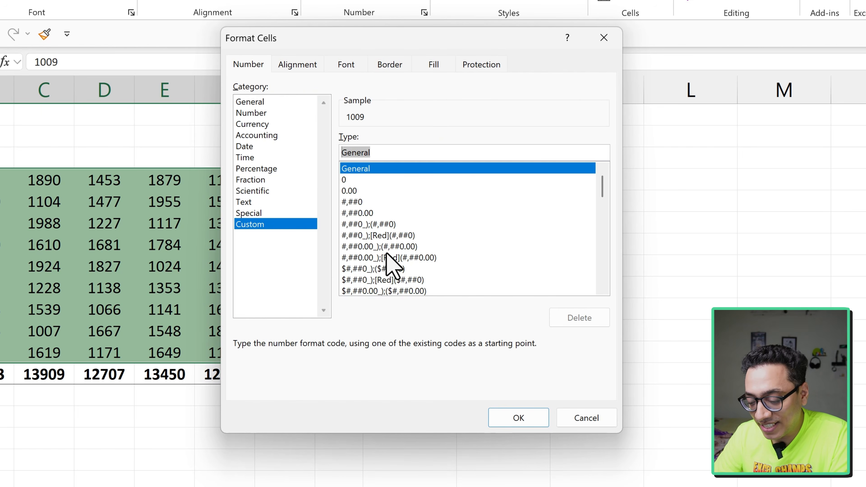
type(";")
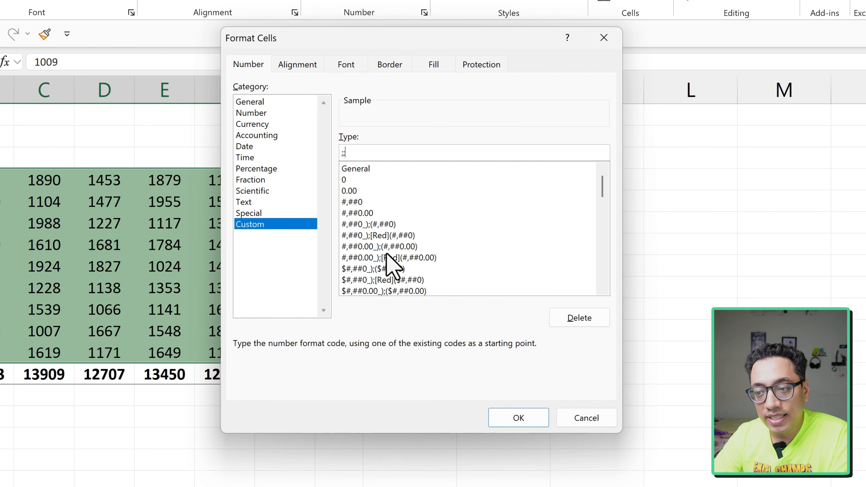
type(";;")
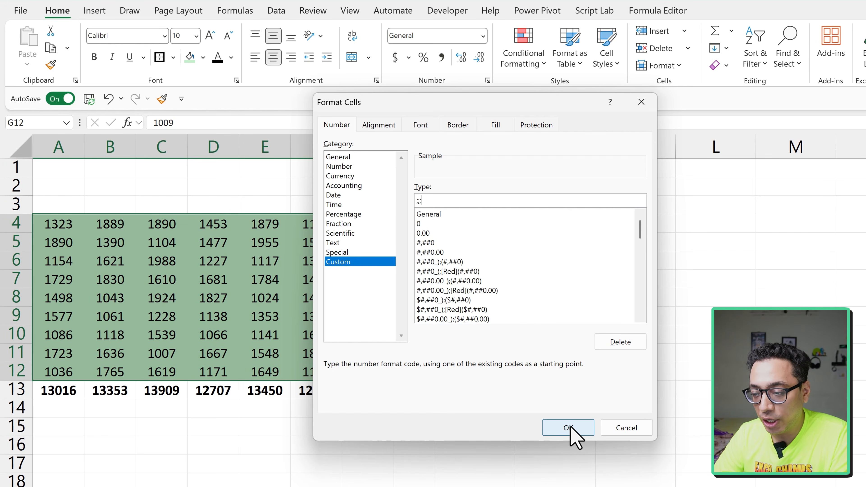
left_click(527, 421)
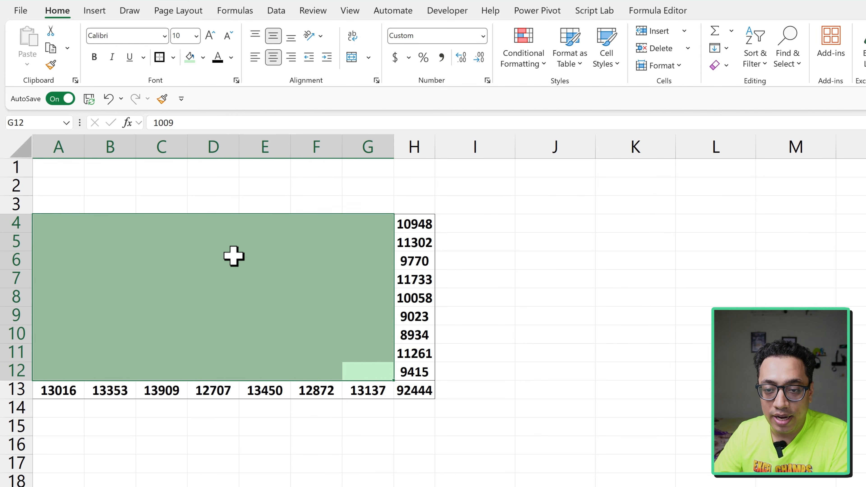
left_click(182, 266)
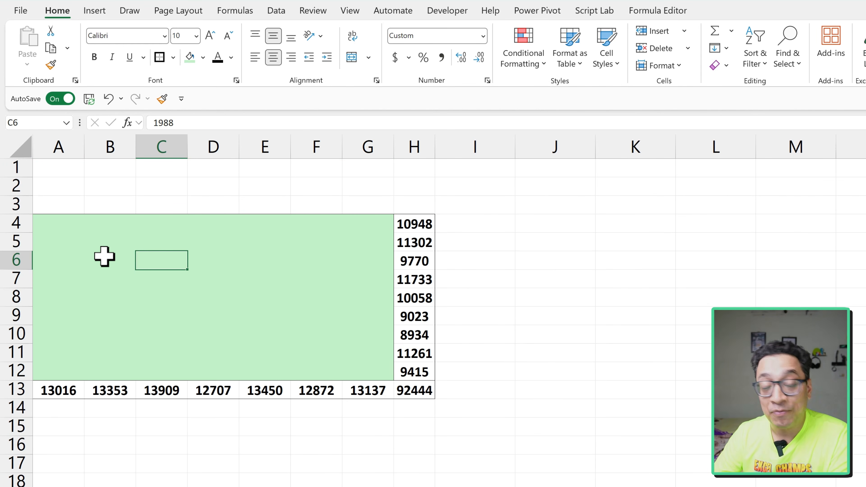